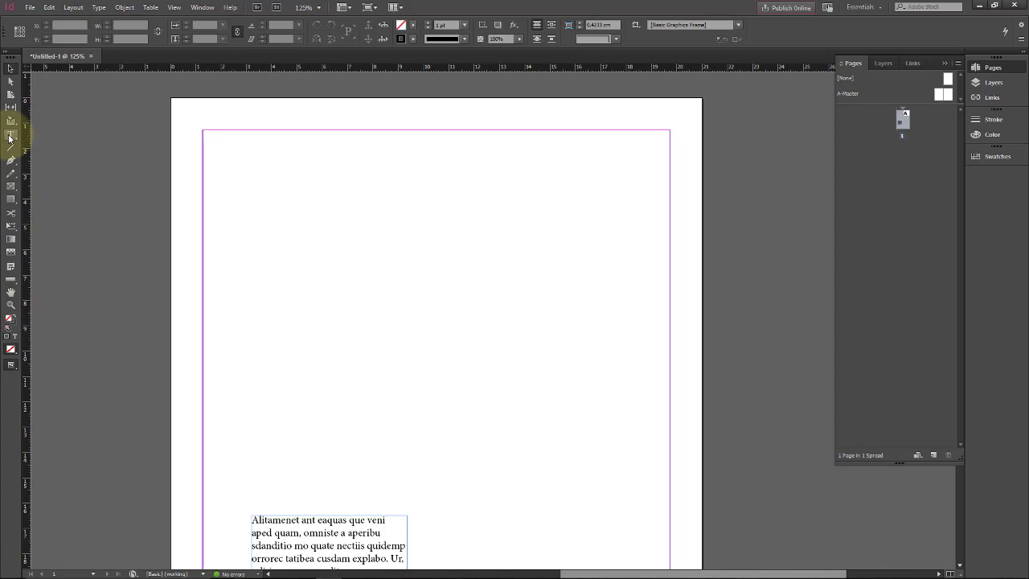
Create a new document from the JORNAL OK preset.
left_click(10, 135)
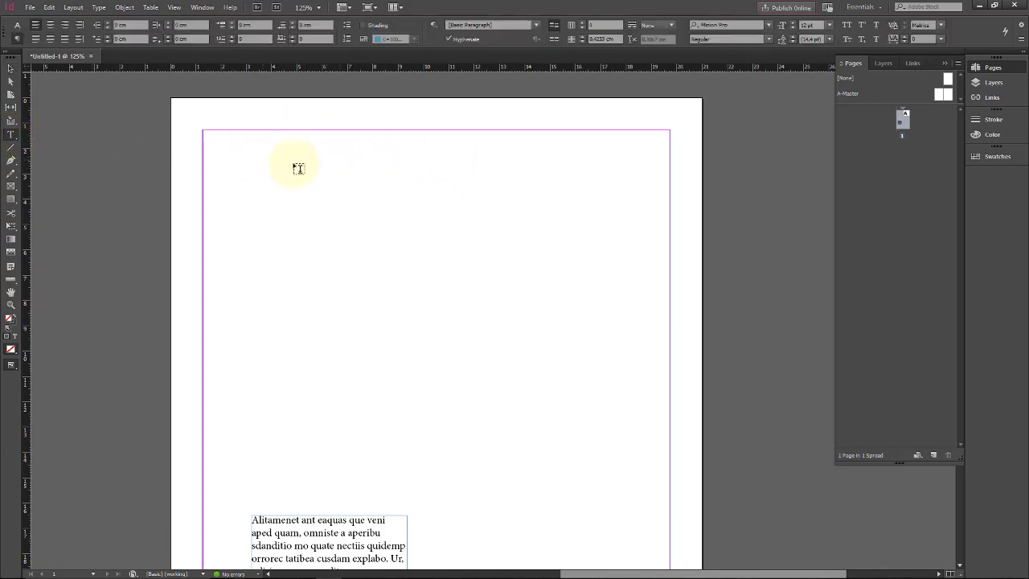
left_click(9, 69)
left_click(29, 7)
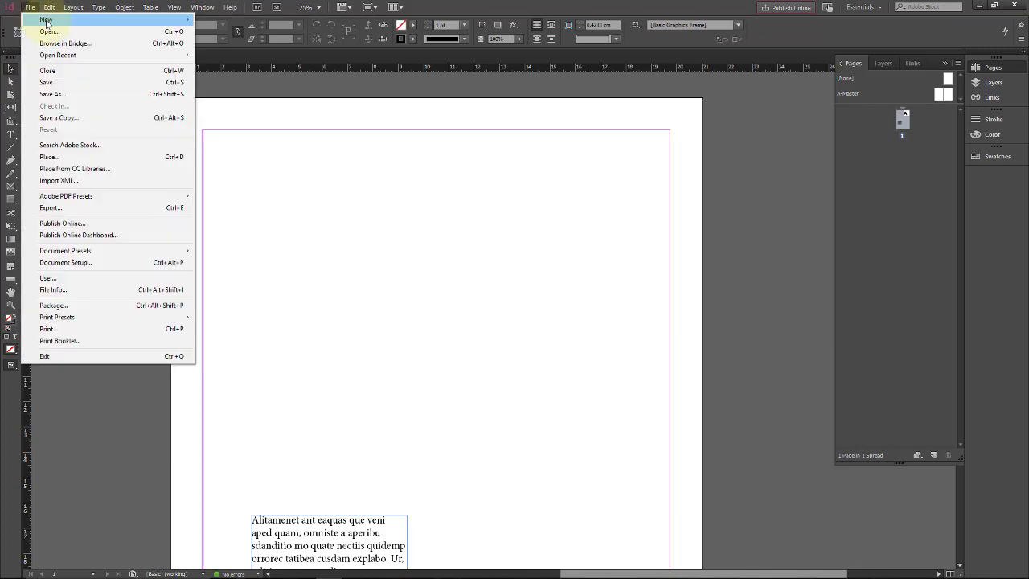
mouse_move(48, 19)
left_click(226, 20)
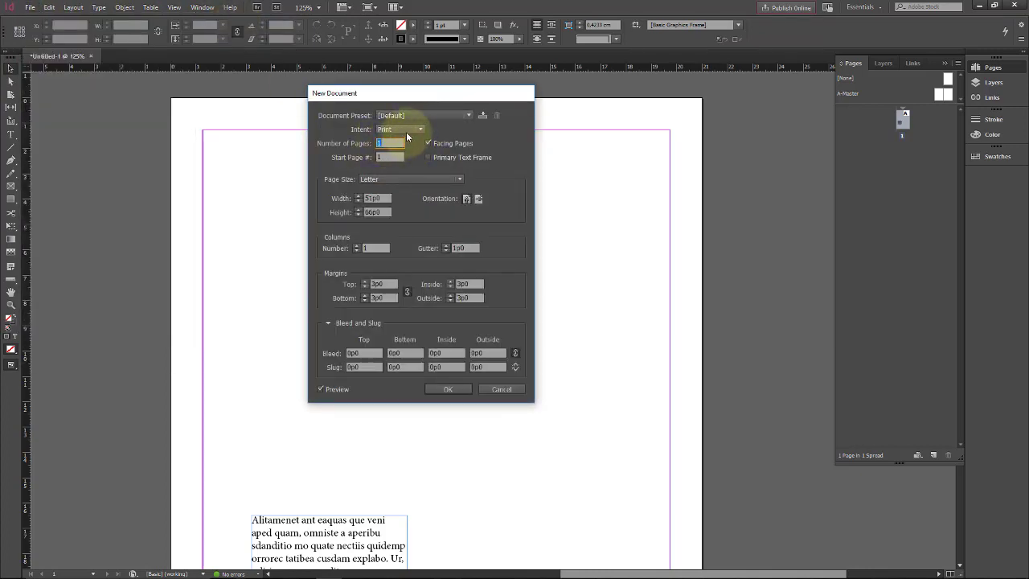
left_click(434, 117)
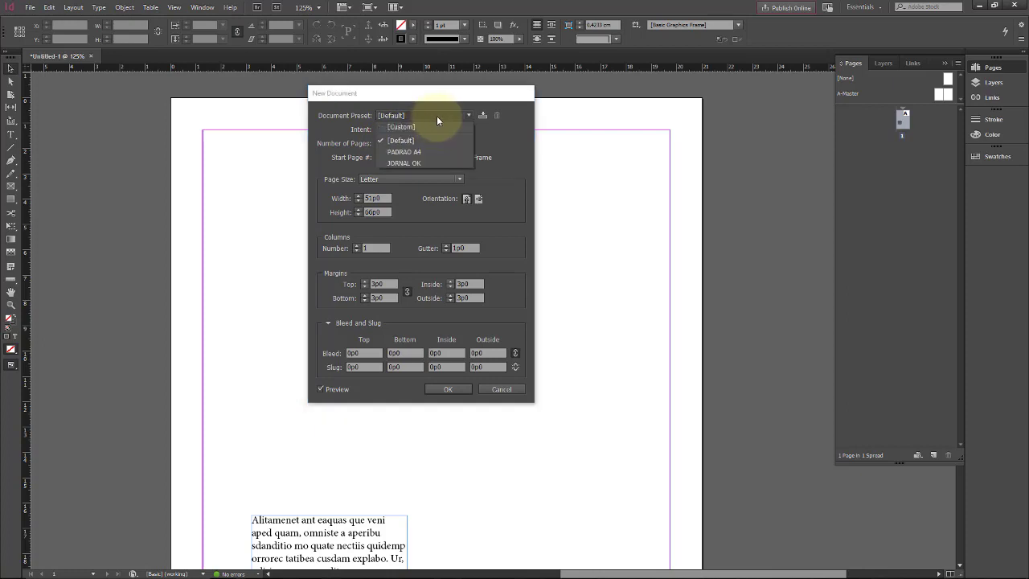
left_click(414, 163)
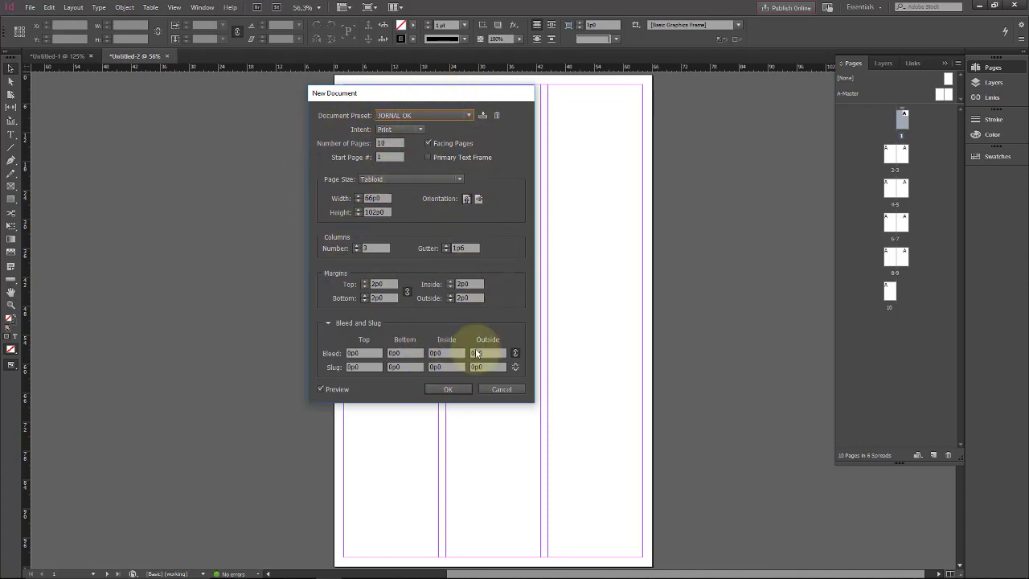
left_click(449, 389)
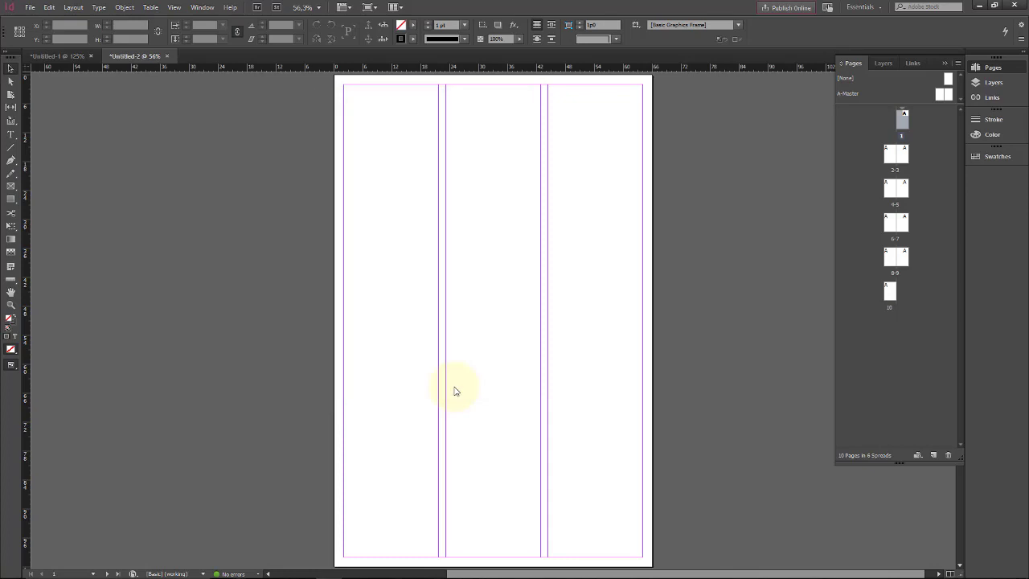
Draw a text frame about 19p8 wide and 34p0 high at the top of page 1's first column and fill it with placeholder text.
left_click(11, 135)
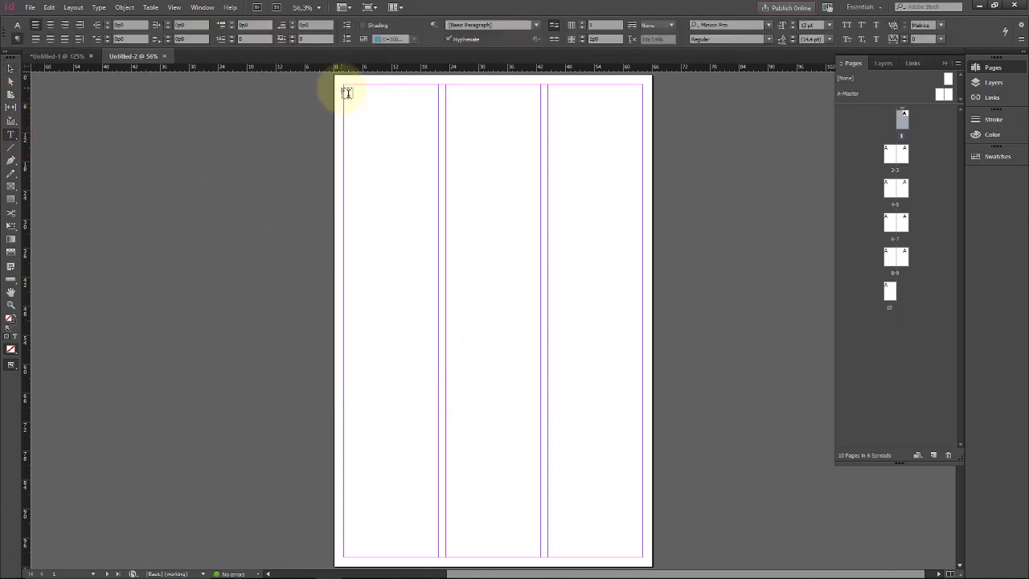
left_click_drag(346, 85, 437, 249)
left_click(98, 7)
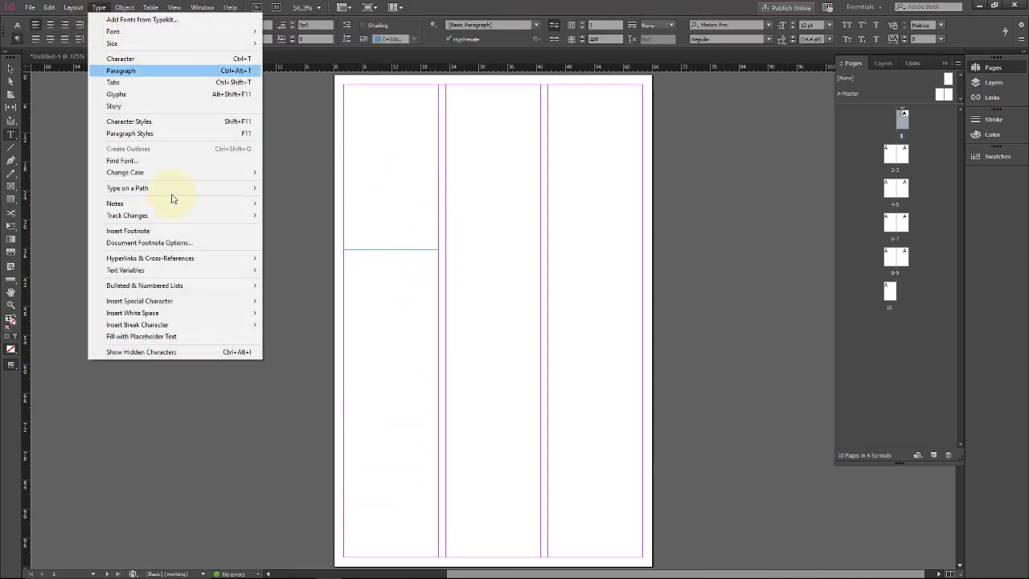
left_click(178, 336)
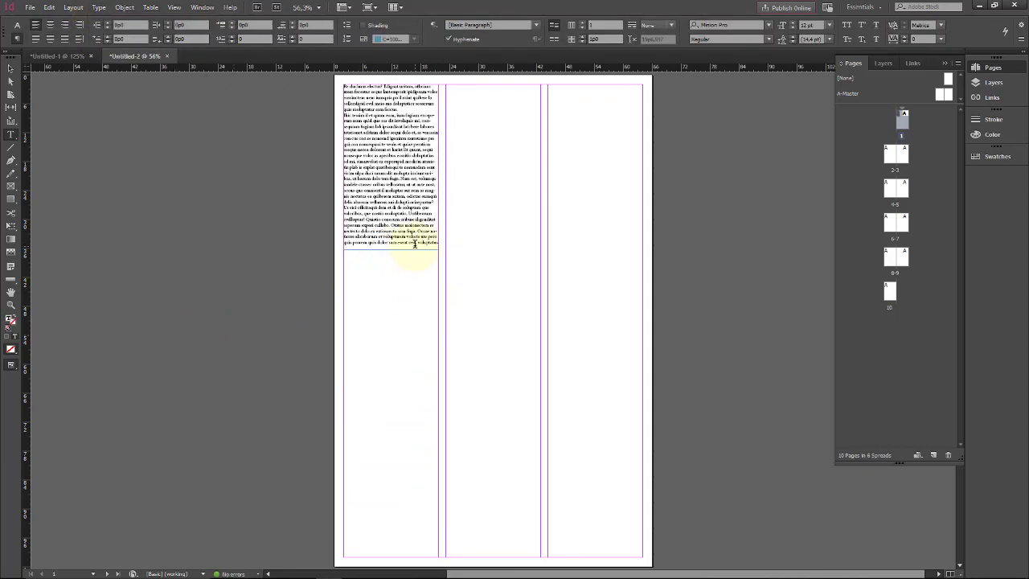
Set all the placeholder text to 16 pt and justify it with the last line aligned left.
left_click_drag(438, 241, 315, 105)
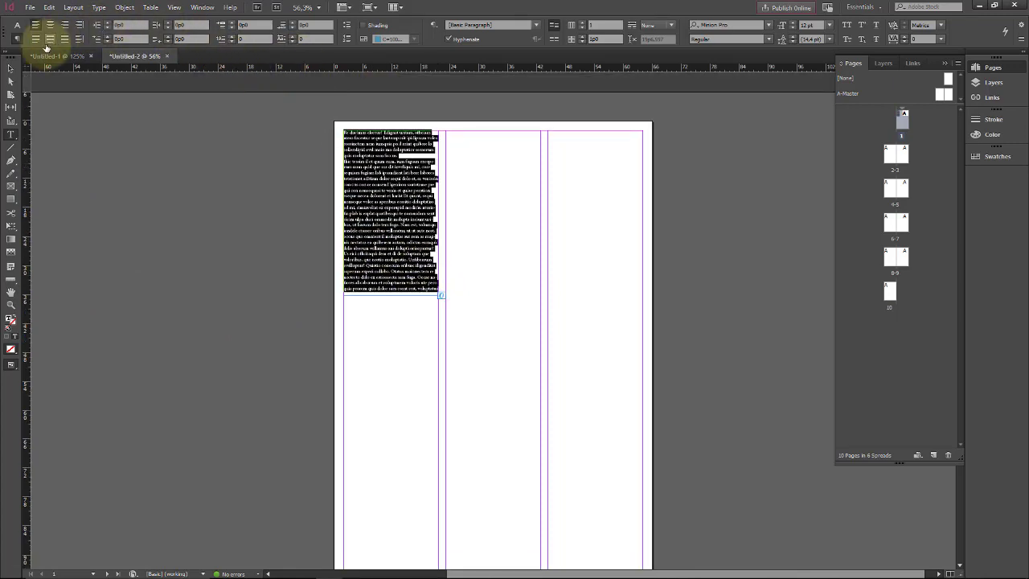
left_click(17, 27)
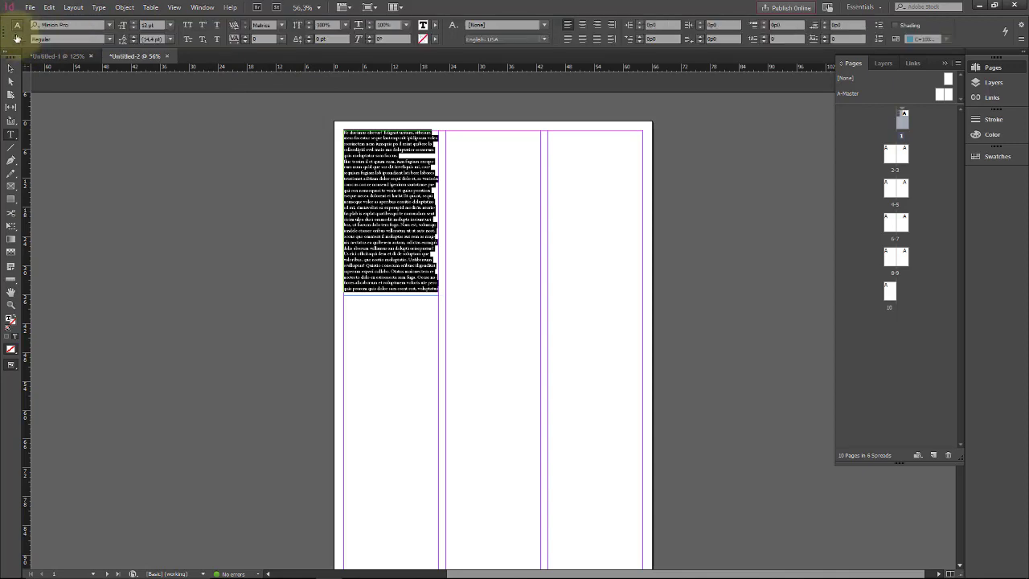
left_click(133, 22)
left_click(134, 22)
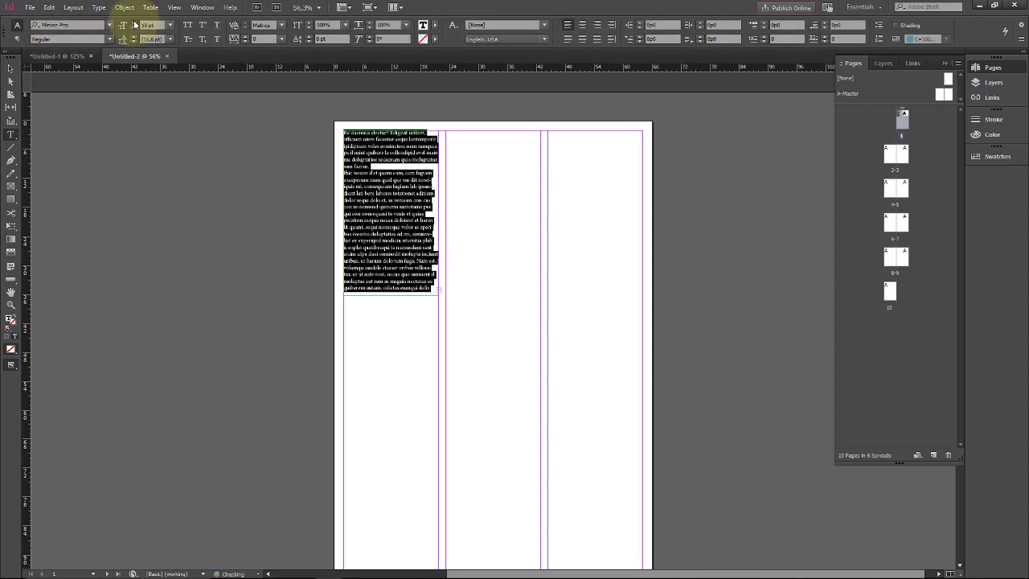
left_click(134, 22)
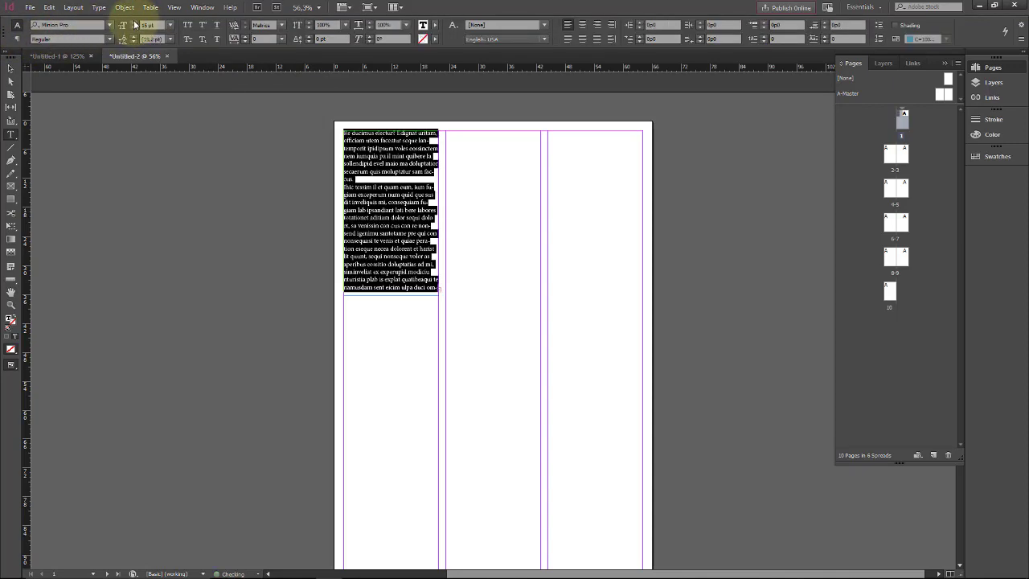
left_click(582, 39)
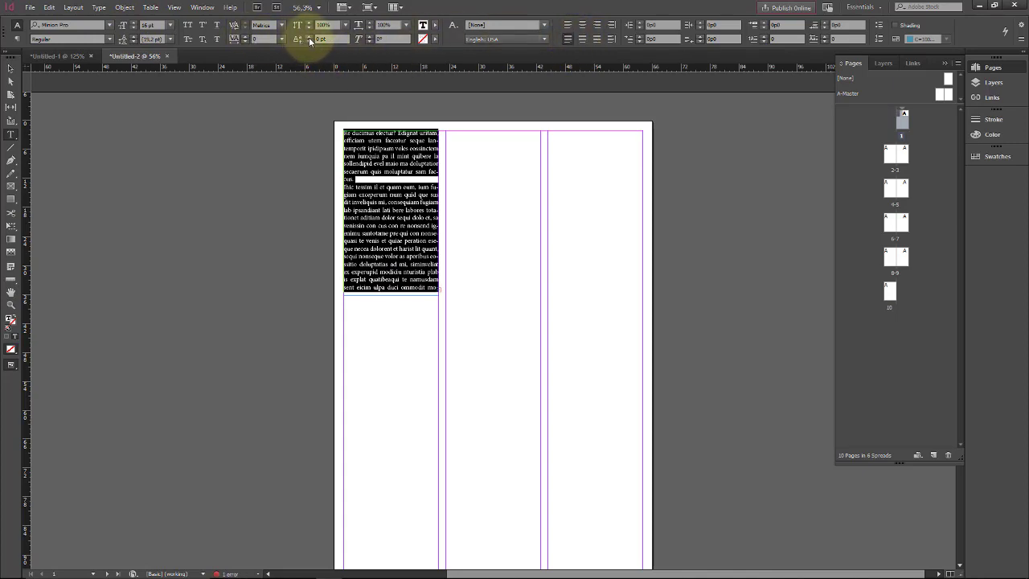
Give both paragraphs in the text frame a drop cap three lines high.
left_click(15, 39)
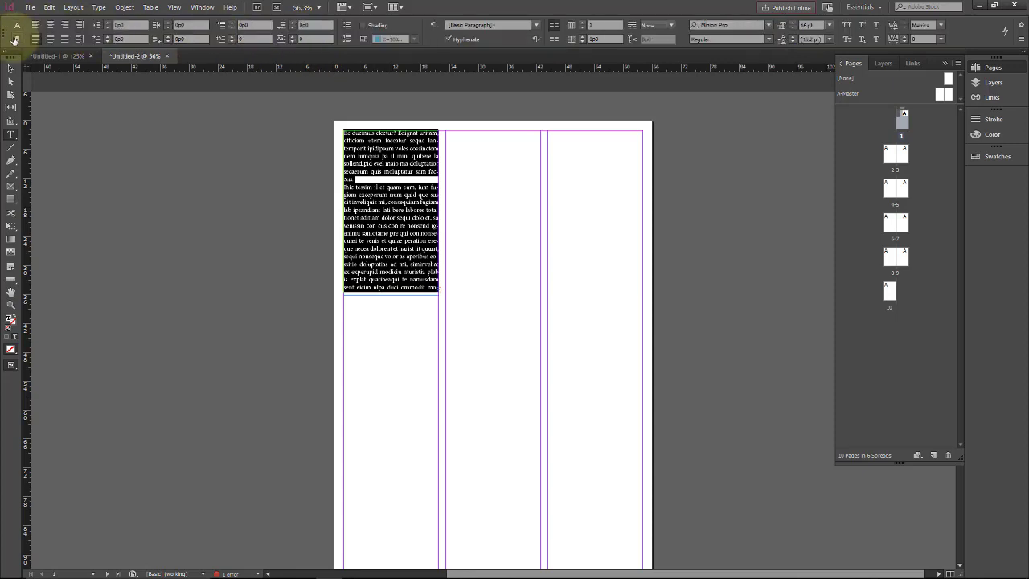
left_click(232, 38)
left_click(231, 38)
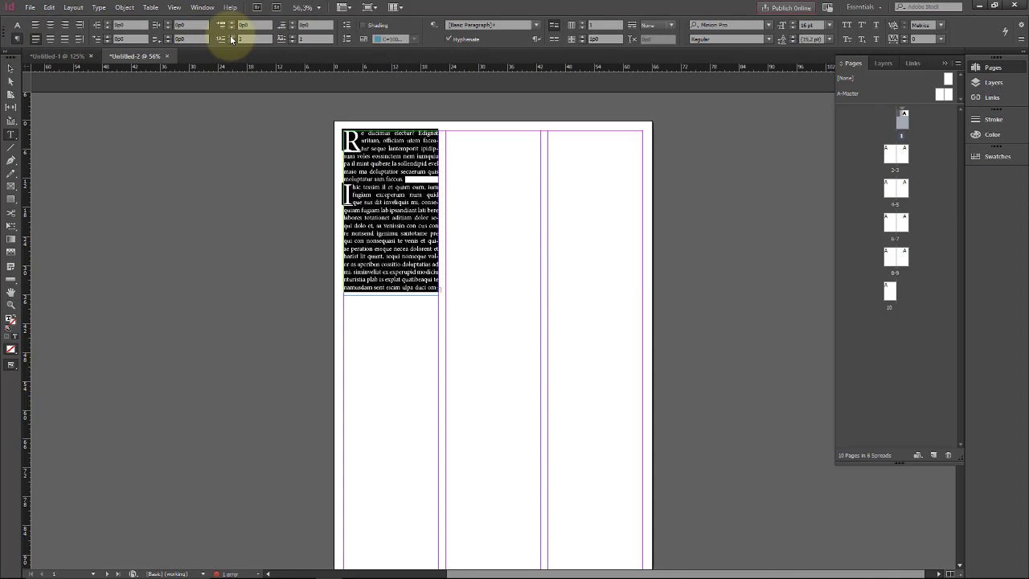
left_click(347, 195)
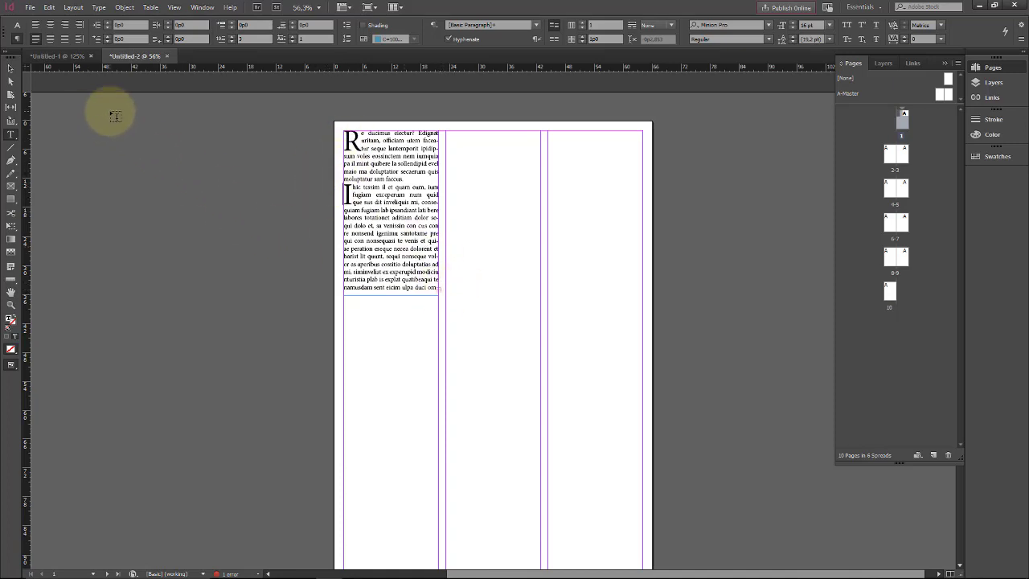
Undo the second paragraph's drop cap and redo it.
key("ctrl+equal")
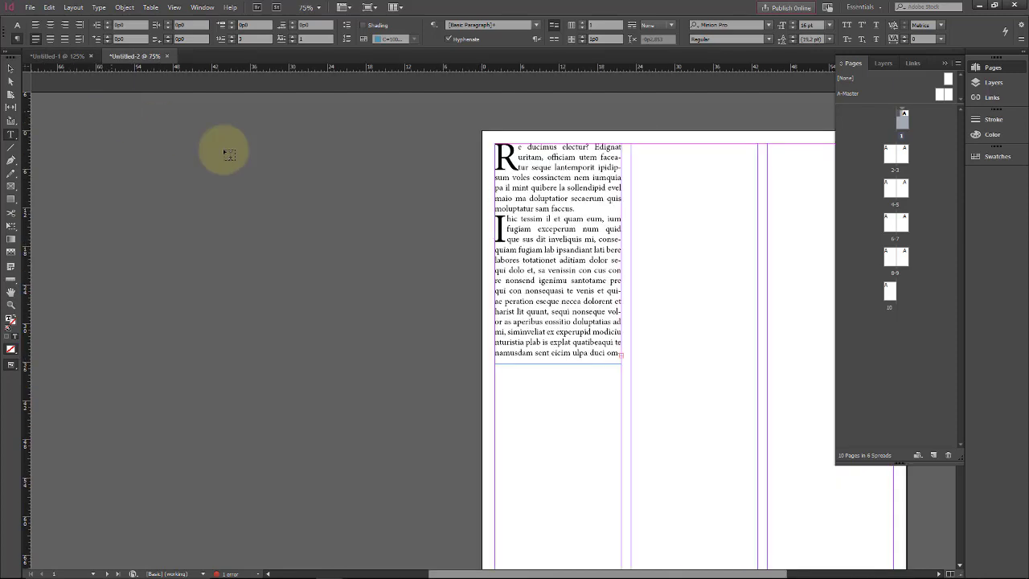
key("ctrl+z")
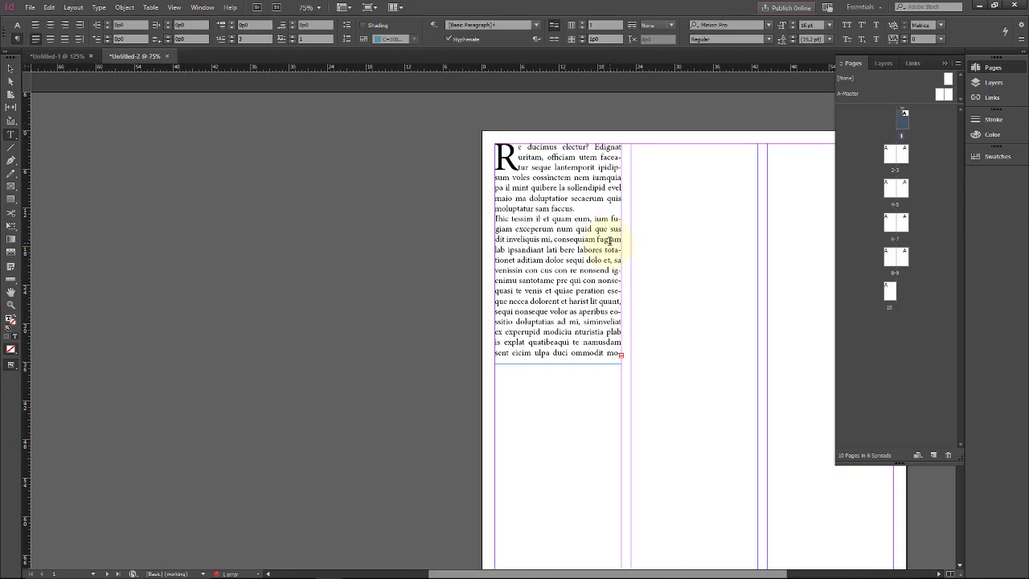
key("ctrl+shift+z")
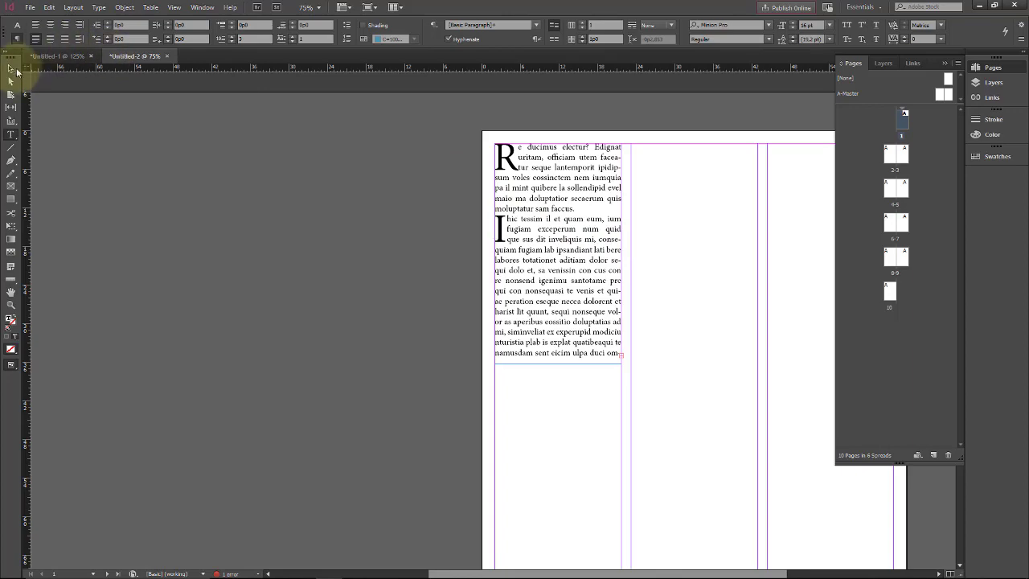
Shorten the text frame from its lower edge to a height of about 29p0.
left_click(12, 69)
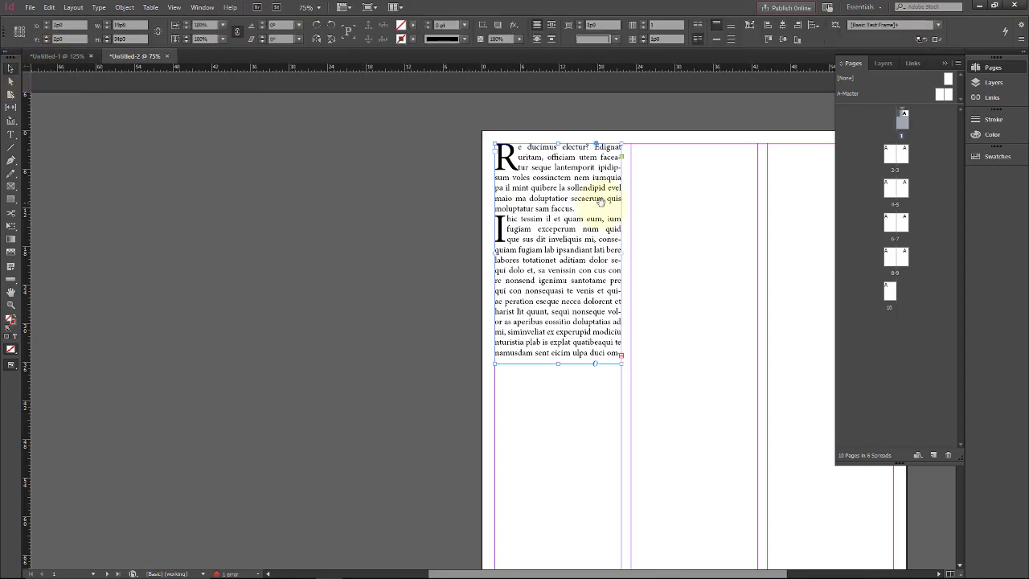
left_click_drag(601, 201, 385, 187)
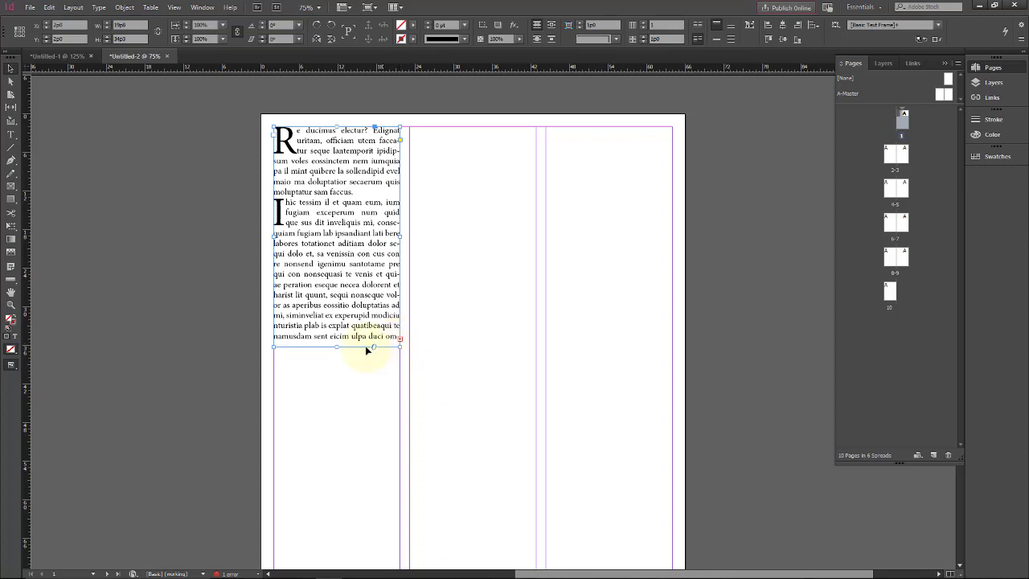
left_click_drag(338, 348, 338, 314)
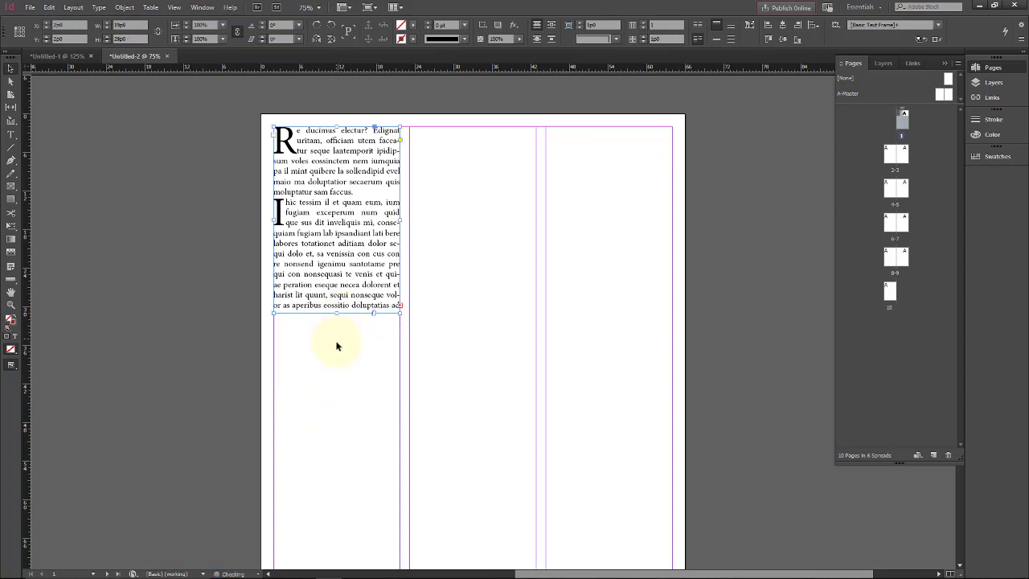
left_click(117, 132)
Place FOTO PAI E FILHO.png below the text frame across the first column and delete it again.
left_click(29, 7)
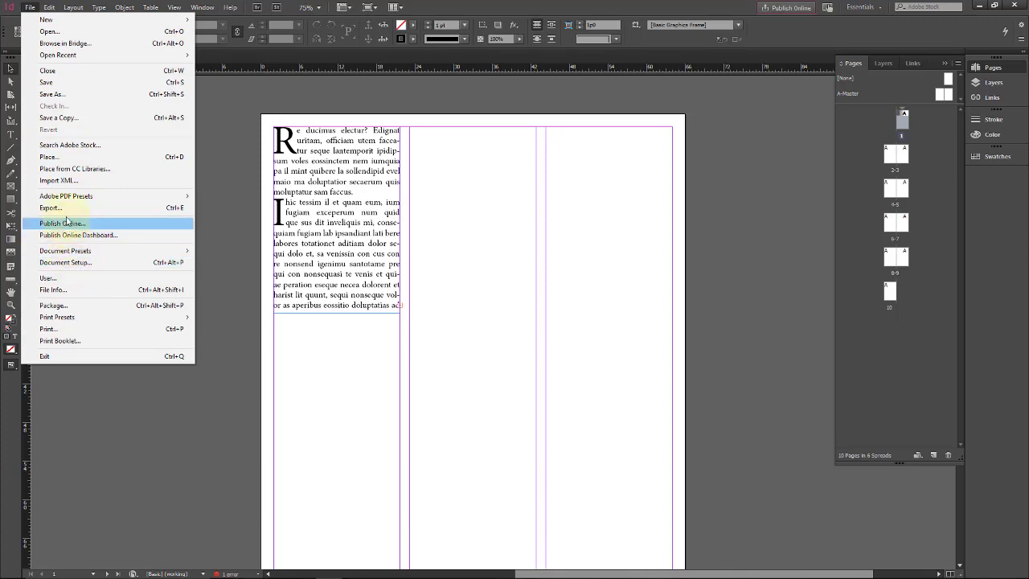
left_click(63, 156)
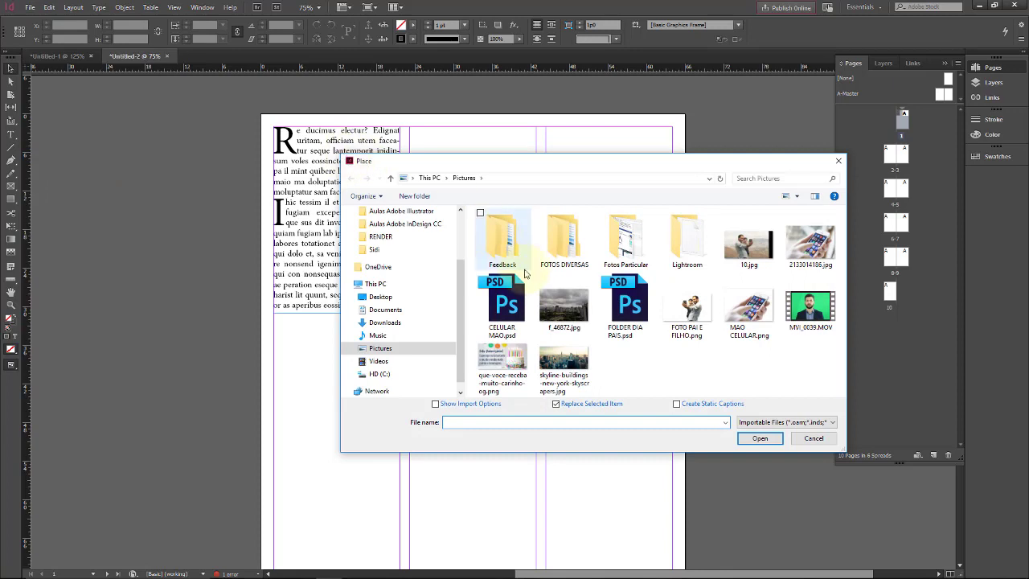
left_click(687, 310)
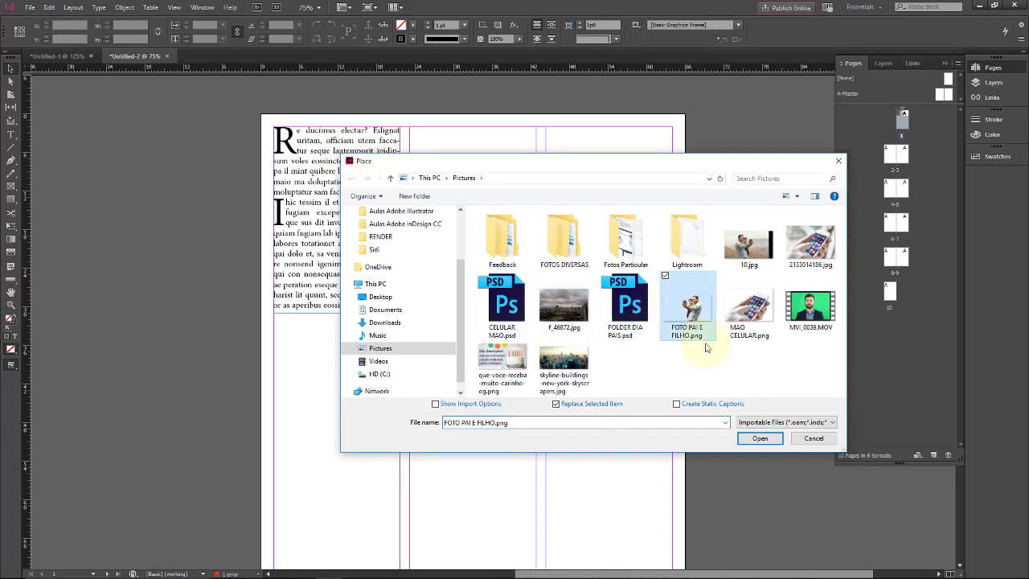
key("Return")
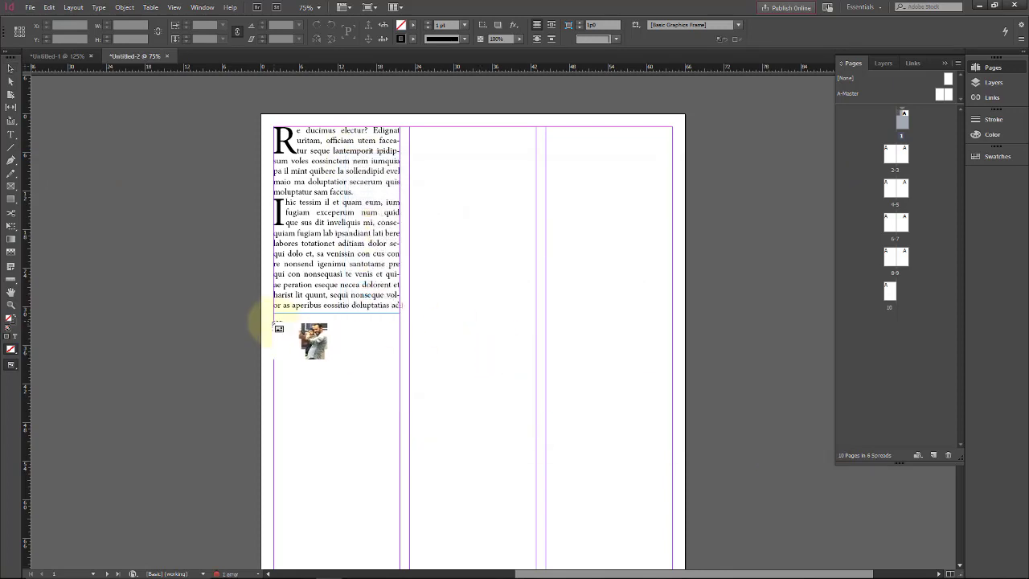
left_click_drag(275, 319, 404, 408)
left_click(381, 405)
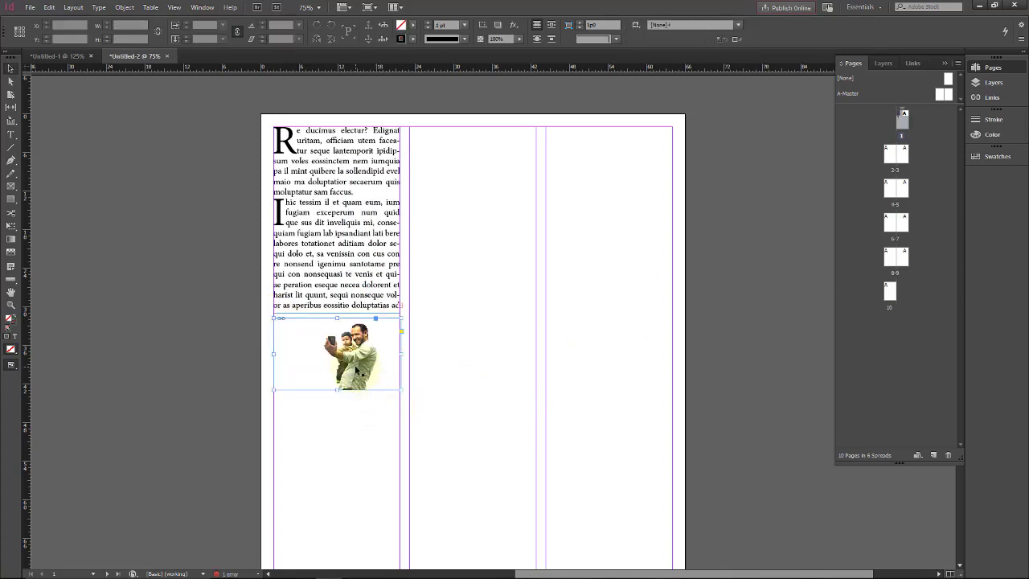
left_click(357, 365)
key("Delete")
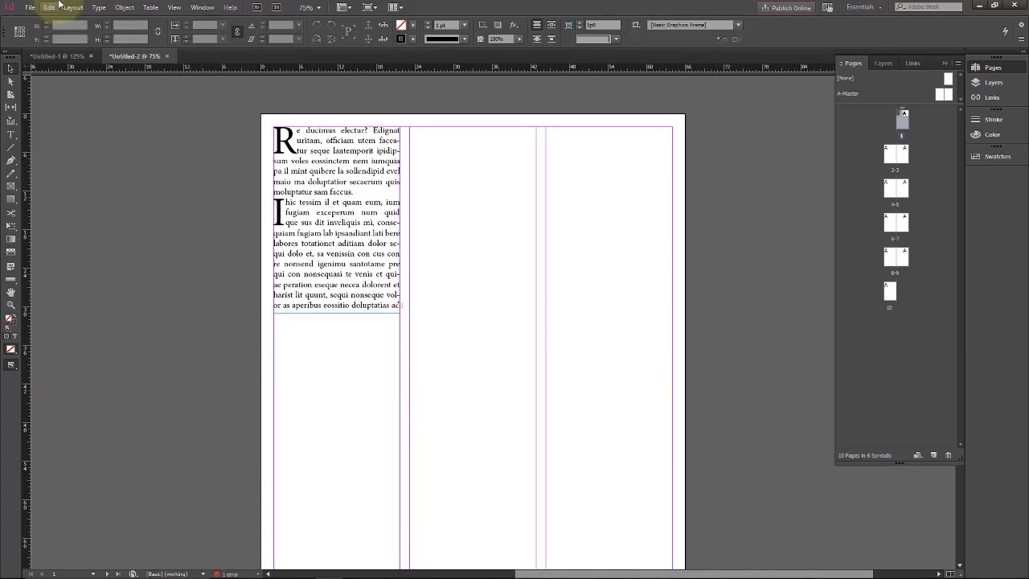
Place 10.jpg directly below the text frame, spanning the width of the first column.
left_click(31, 7)
left_click(57, 157)
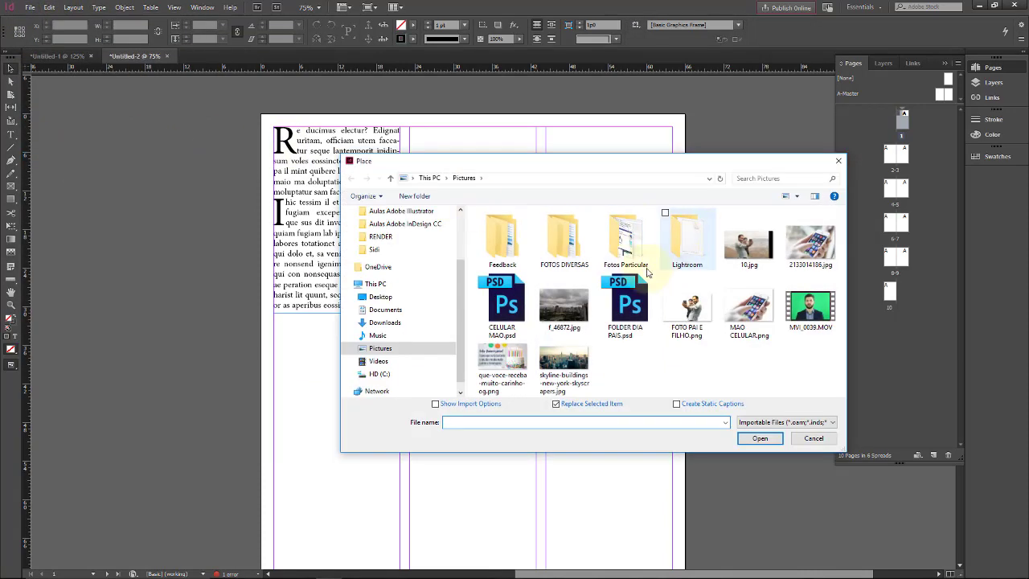
left_click(749, 241)
left_click(760, 439)
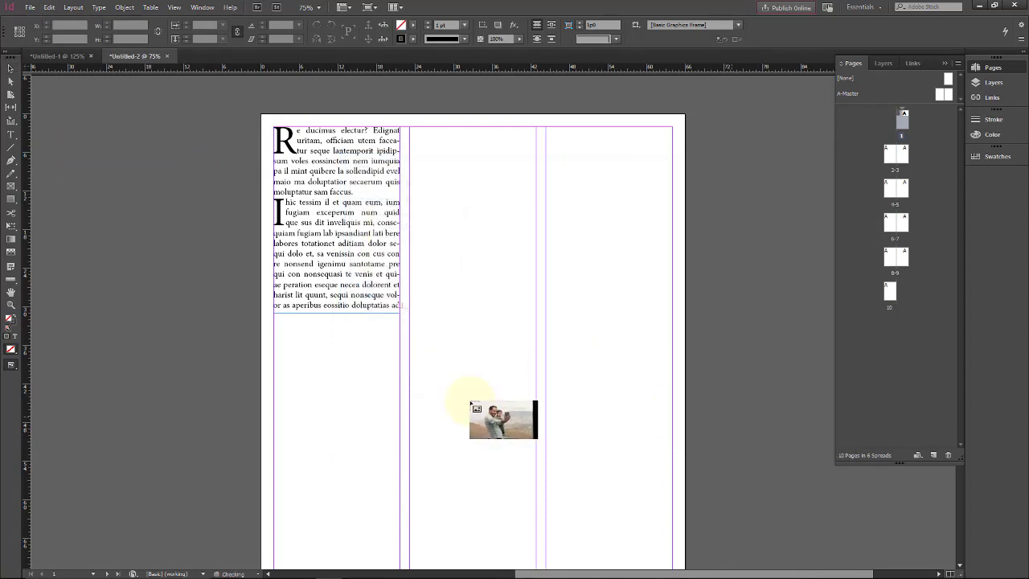
left_click(274, 321)
left_click_drag(271, 322, 399, 385)
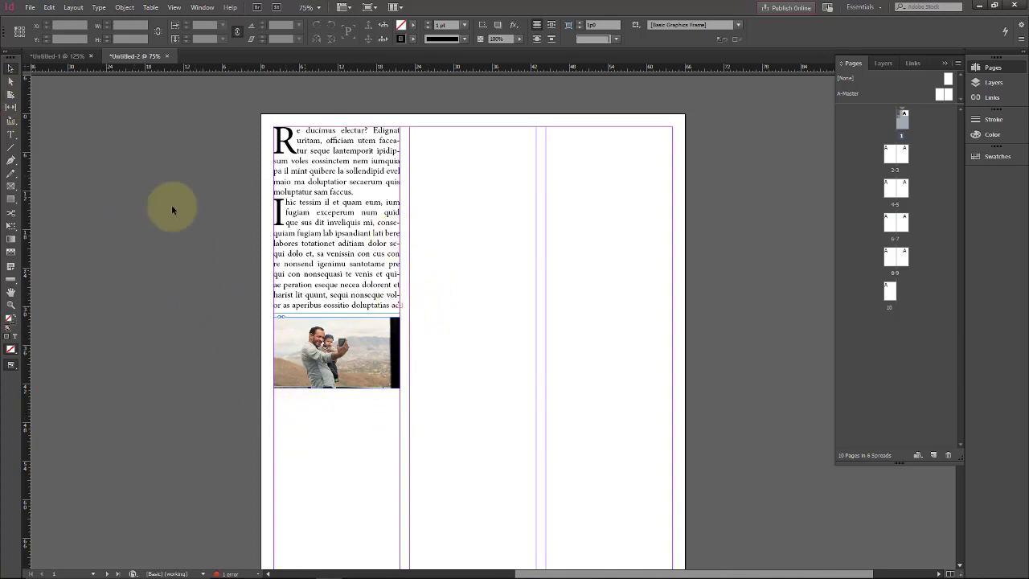
left_click(11, 134)
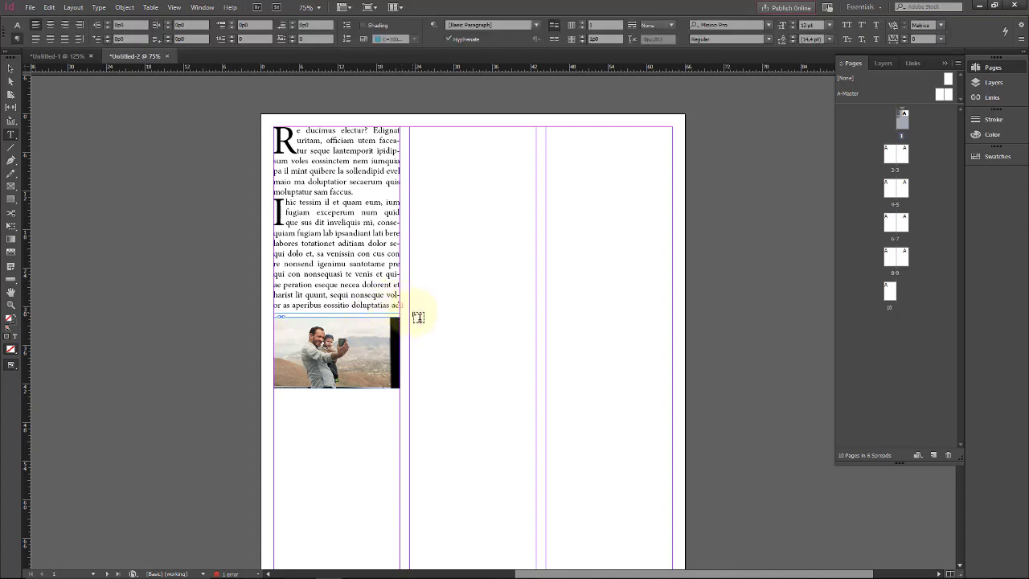
left_click(10, 71)
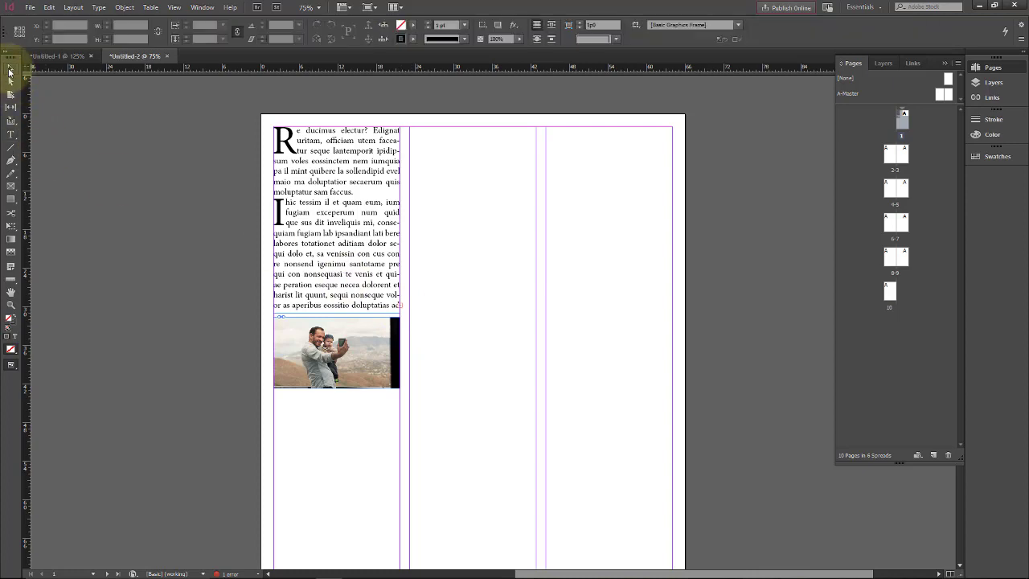
left_click(402, 308)
left_click(400, 308)
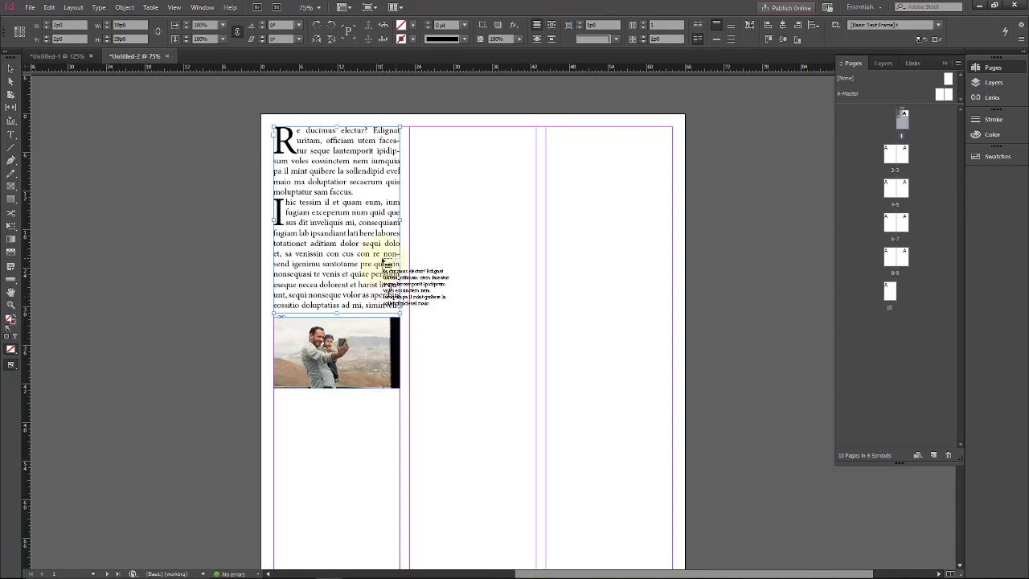
key("Escape")
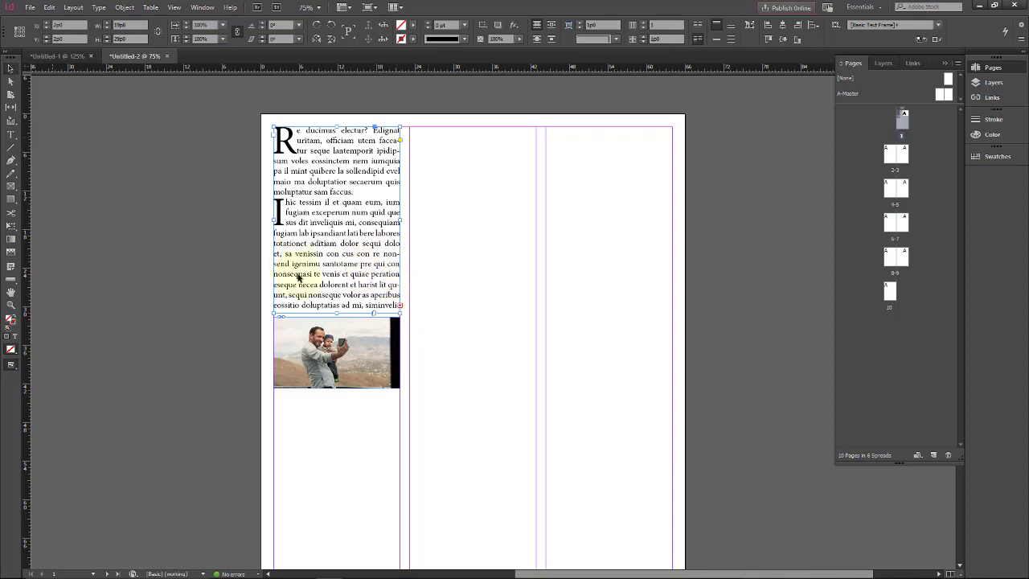
left_click(380, 340)
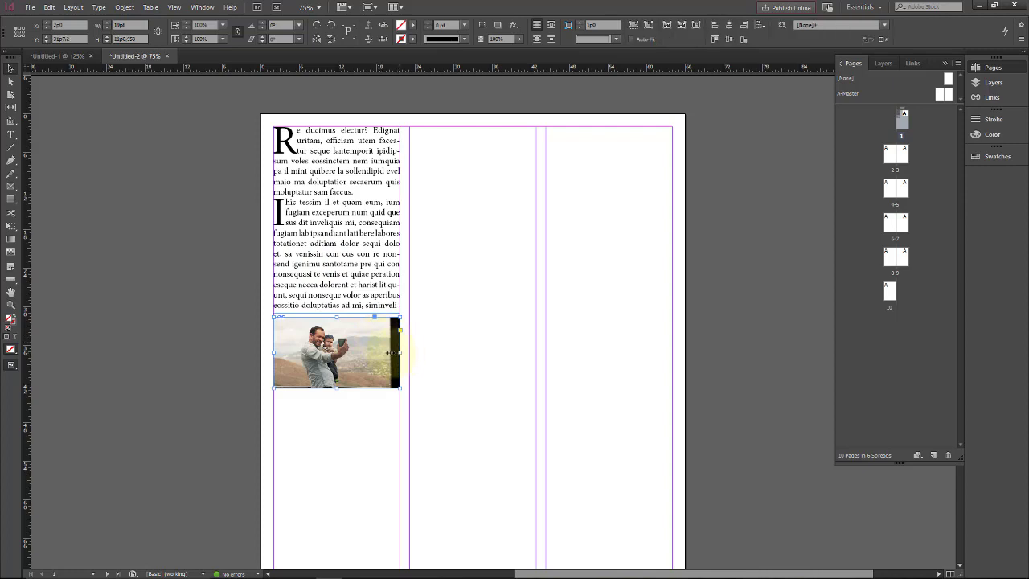
mouse_move(389, 352)
left_mouse_down()
mouse_move(405, 351)
mouse_move(393, 351)
left_mouse_up()
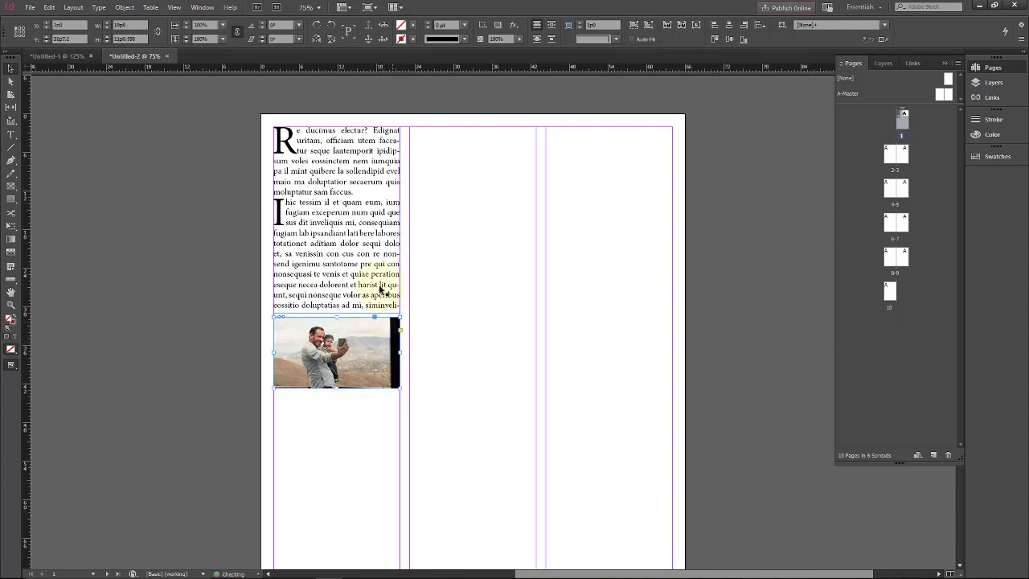
left_click(155, 154)
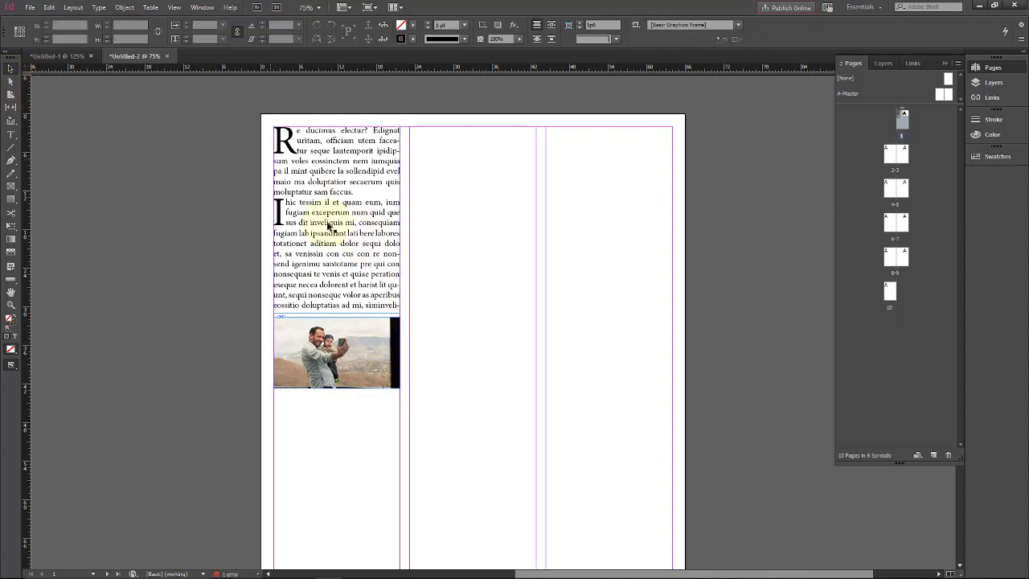
Thread the overset text from the first text frame into a new frame below the photo, about 19p8 wide and 14p1 high.
left_click(356, 230)
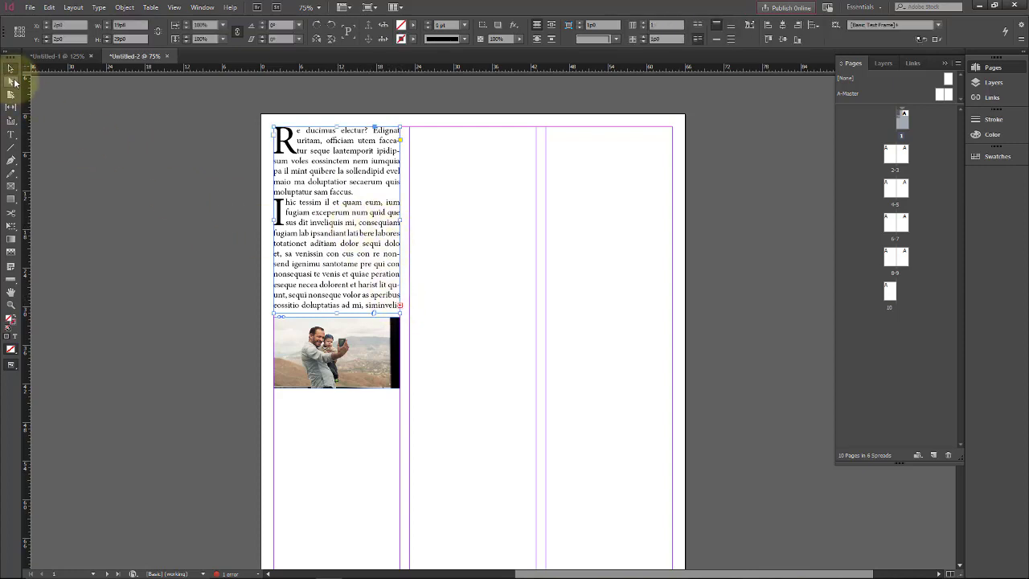
left_click(401, 306)
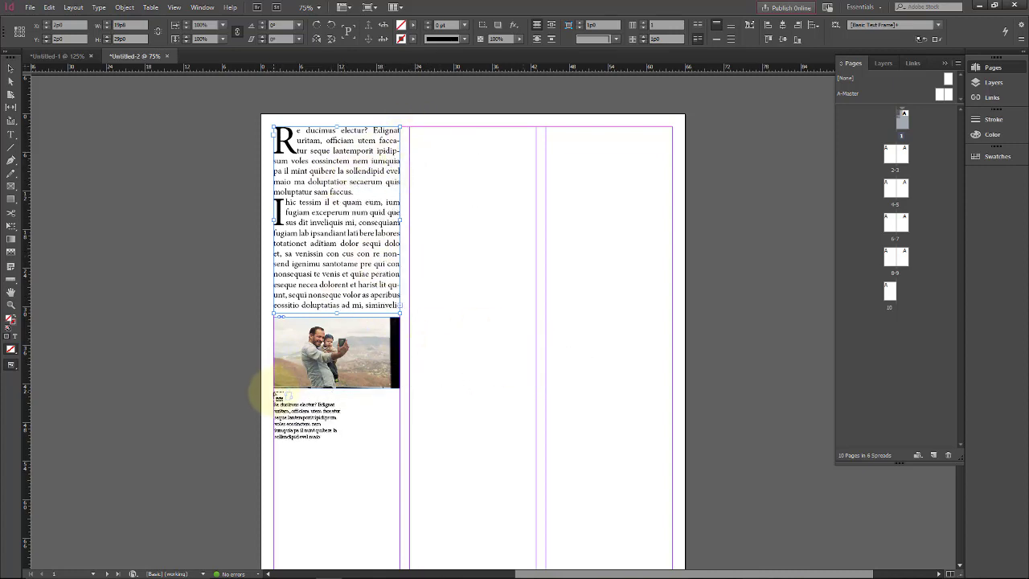
left_click_drag(273, 394, 403, 485)
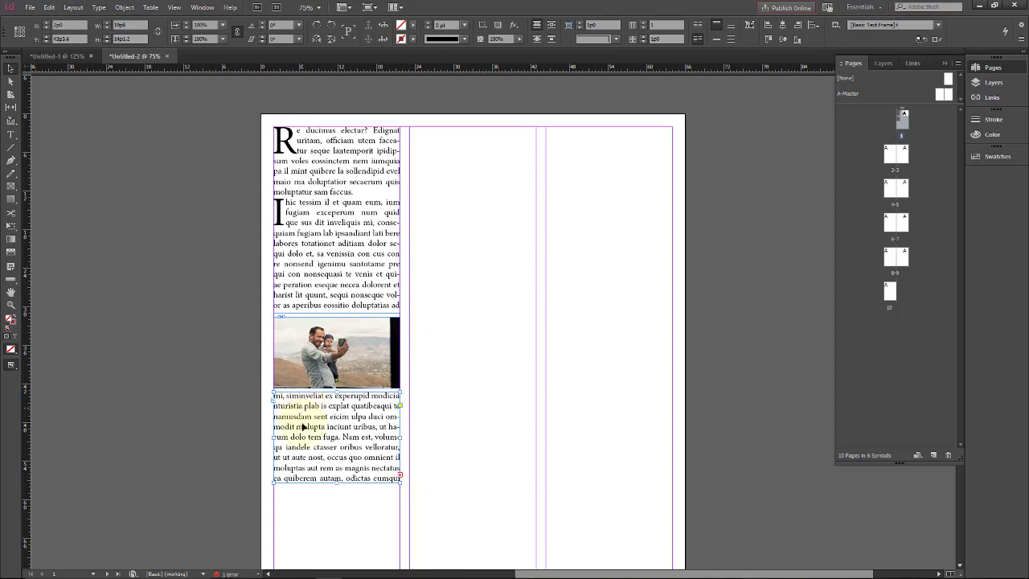
Extend the threaded frame below the photo downward to a height of about 32p0 so it holds all remaining text.
left_click_drag(337, 484, 333, 530)
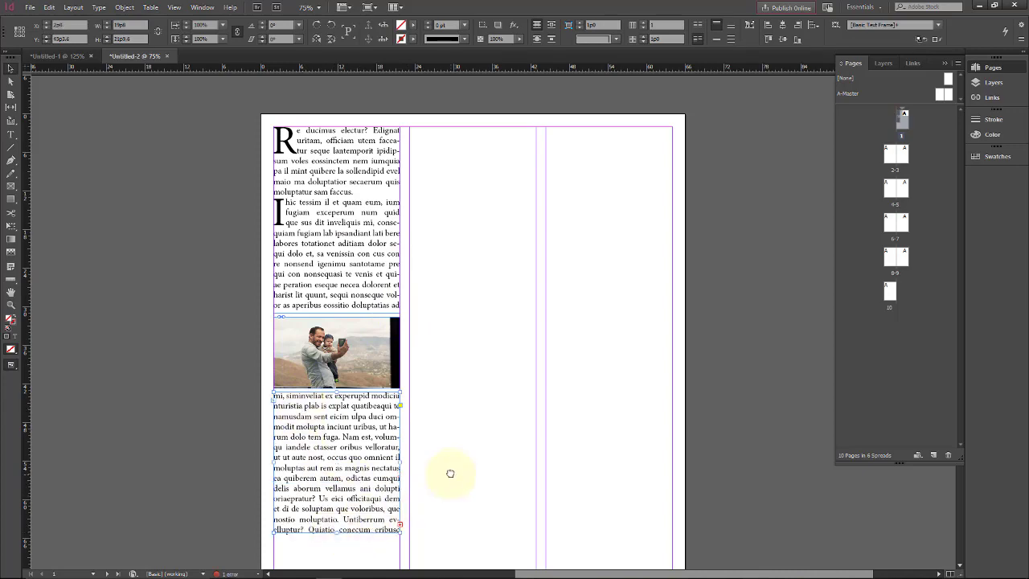
left_click_drag(450, 474, 434, 192)
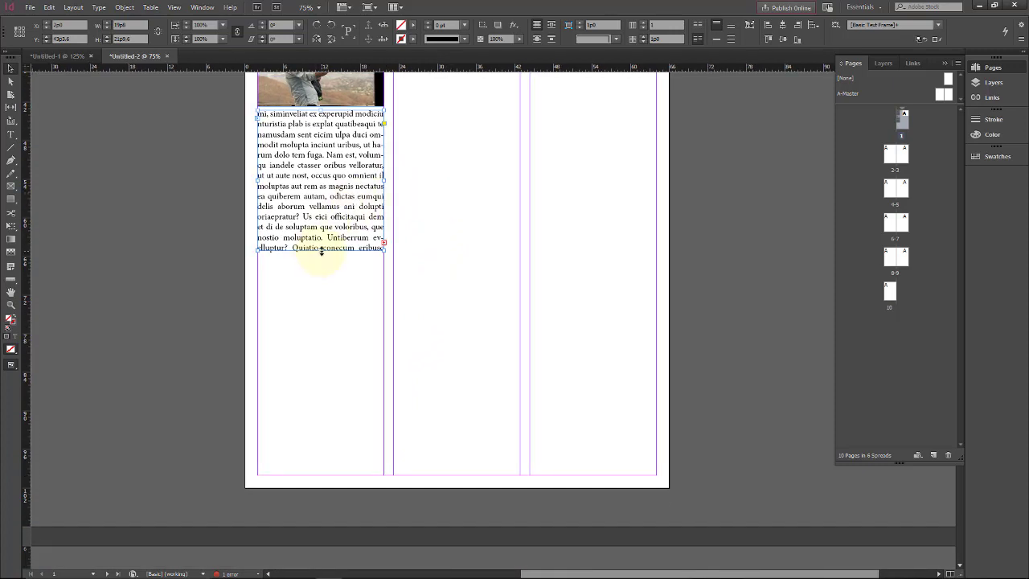
left_click_drag(322, 250, 326, 353)
left_click_drag(320, 353, 325, 317)
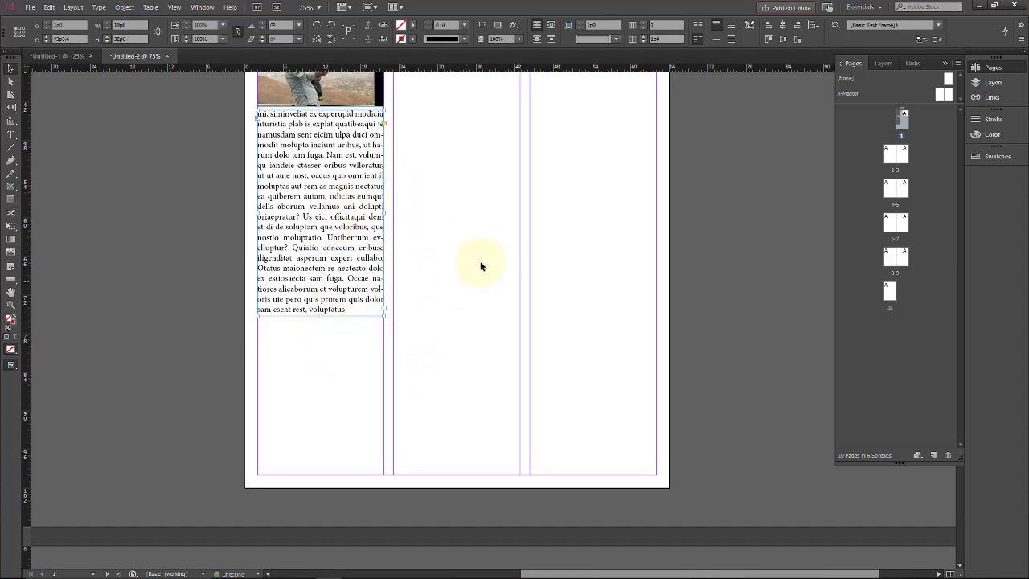
left_click(477, 256)
Draw a horizontal line about 40p10 long across the second and third columns, level with the photo, and give it a double-line stroke style.
left_click_drag(431, 168, 448, 443)
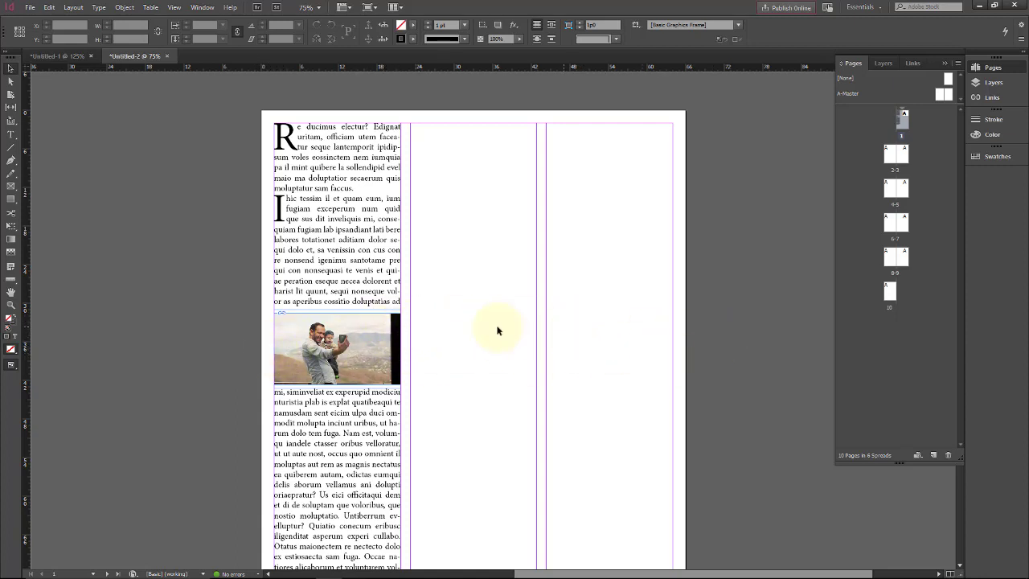
left_click(10, 149)
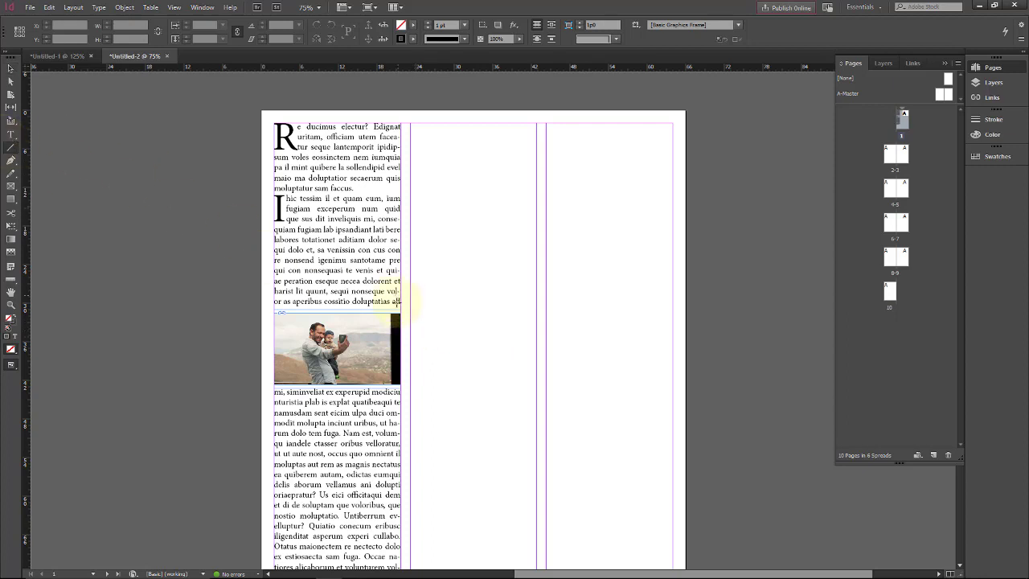
left_click_drag(412, 352, 672, 352)
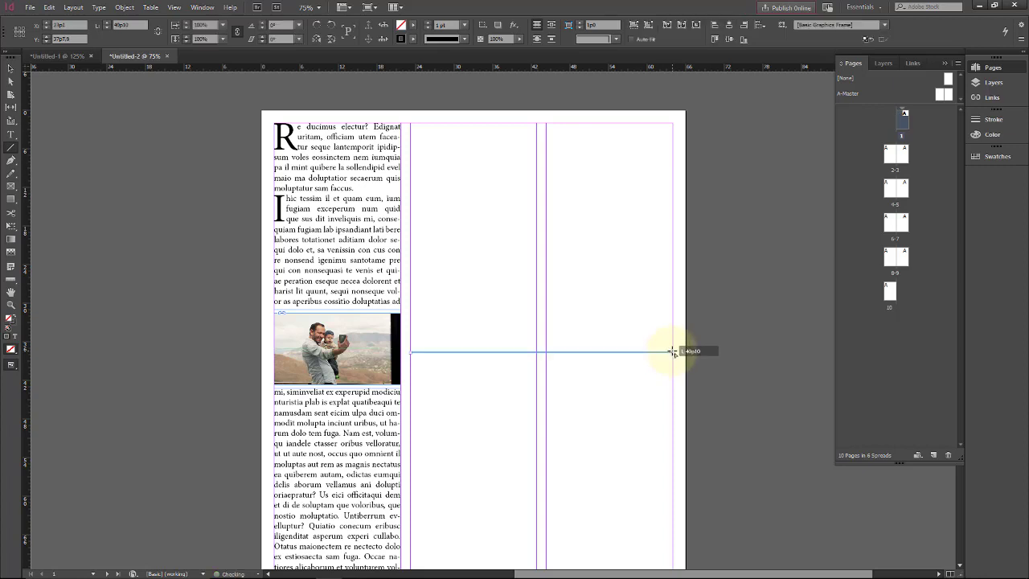
left_click(460, 42)
left_click(459, 50)
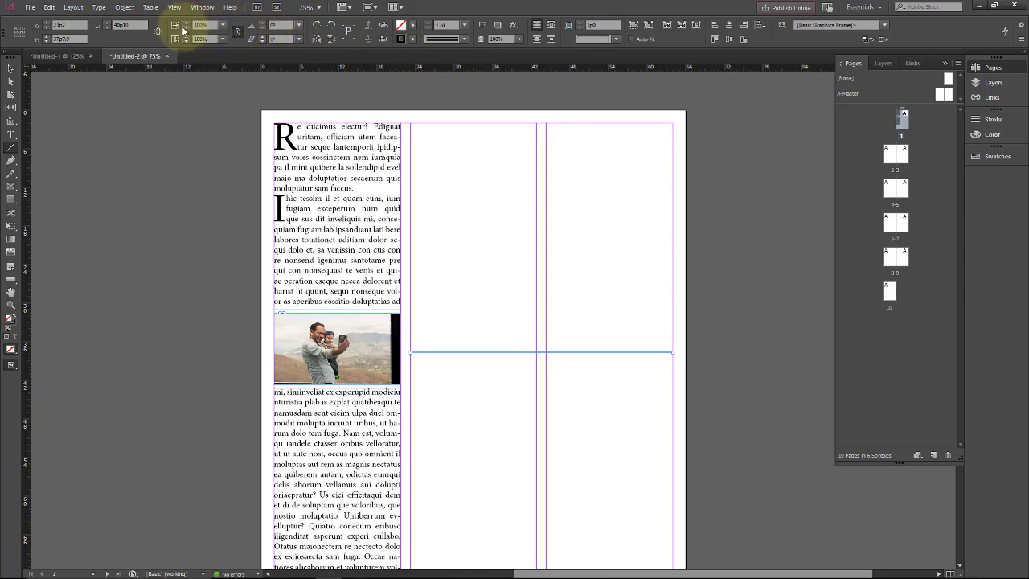
Raise the double line's stroke weight to 14 pt and deselect it.
left_click(428, 23)
left_click(428, 24)
left_click(428, 23)
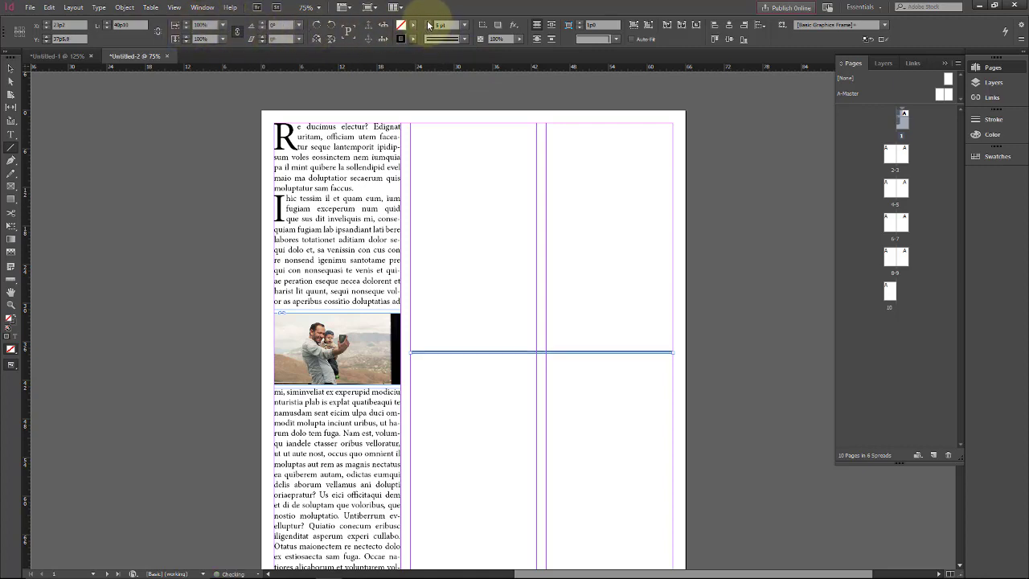
left_click(429, 24)
left_click(428, 23)
left_click(428, 23)
left_click(428, 24)
left_click(428, 24)
left_click(428, 24)
left_click(429, 23)
left_click(428, 23)
left_click(428, 23)
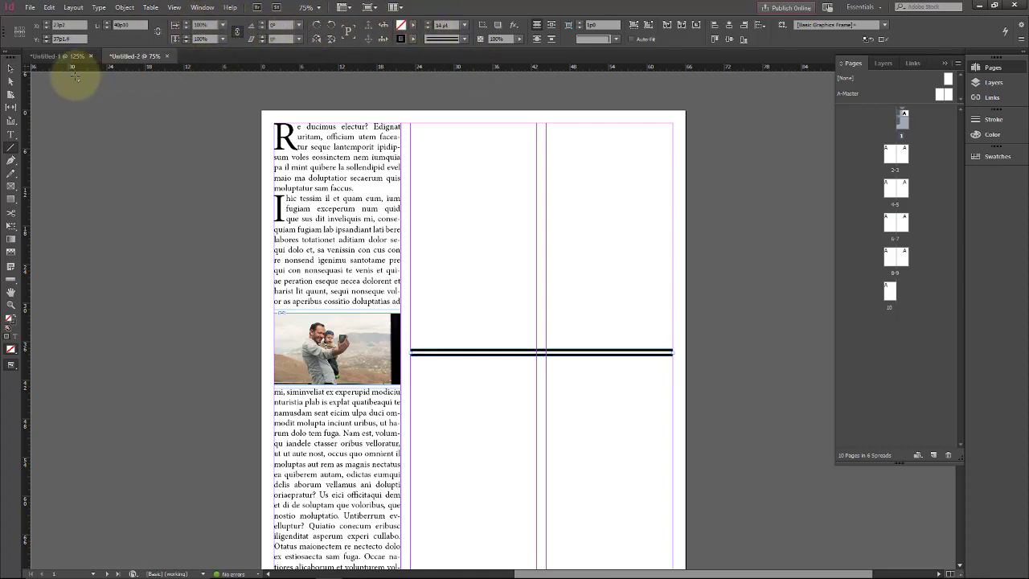
left_click(9, 71)
left_click(486, 322)
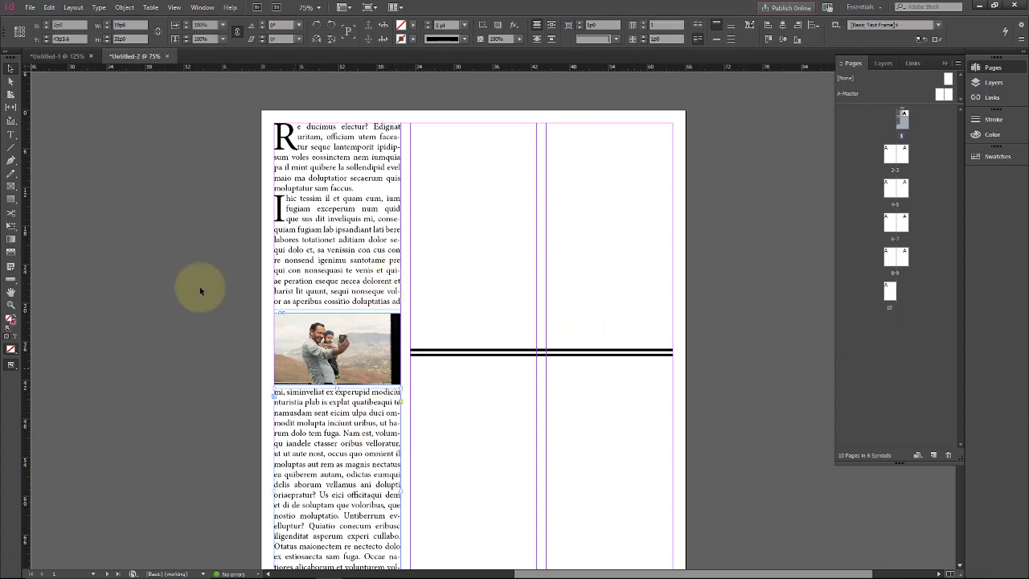
Create a text frame about 40p10 wide and 33p10 high above the double line and fill it with placeholder text.
left_click(11, 134)
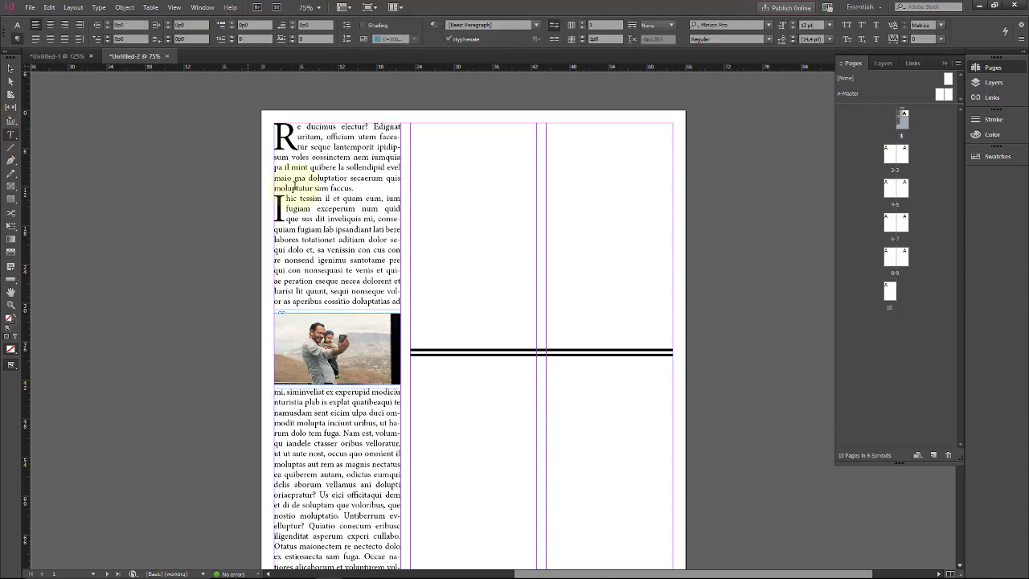
mouse_move(413, 125)
left_mouse_down()
mouse_move(544, 268)
mouse_move(535, 285)
mouse_move(683, 312)
mouse_move(672, 341)
left_mouse_up()
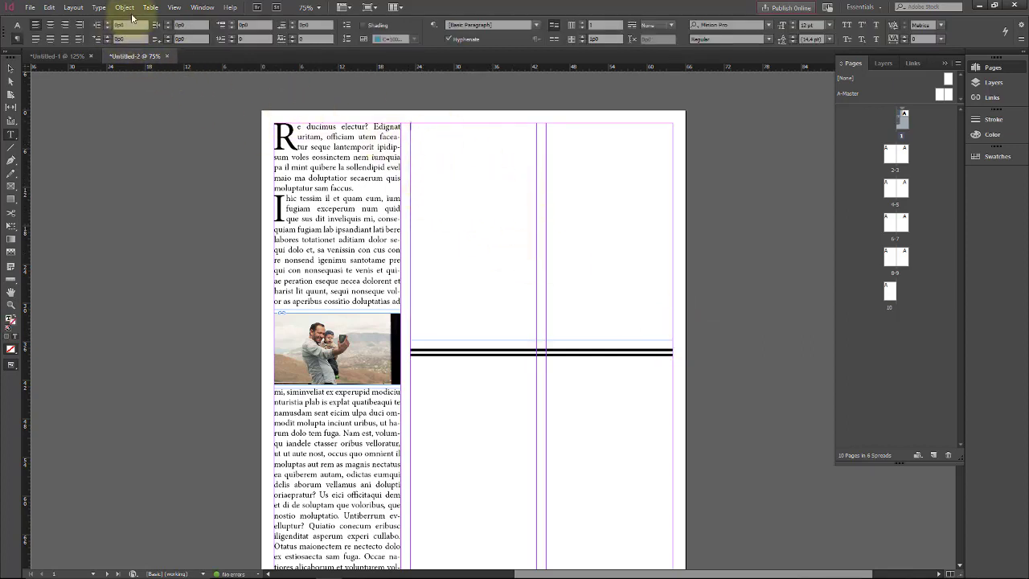
left_click(98, 7)
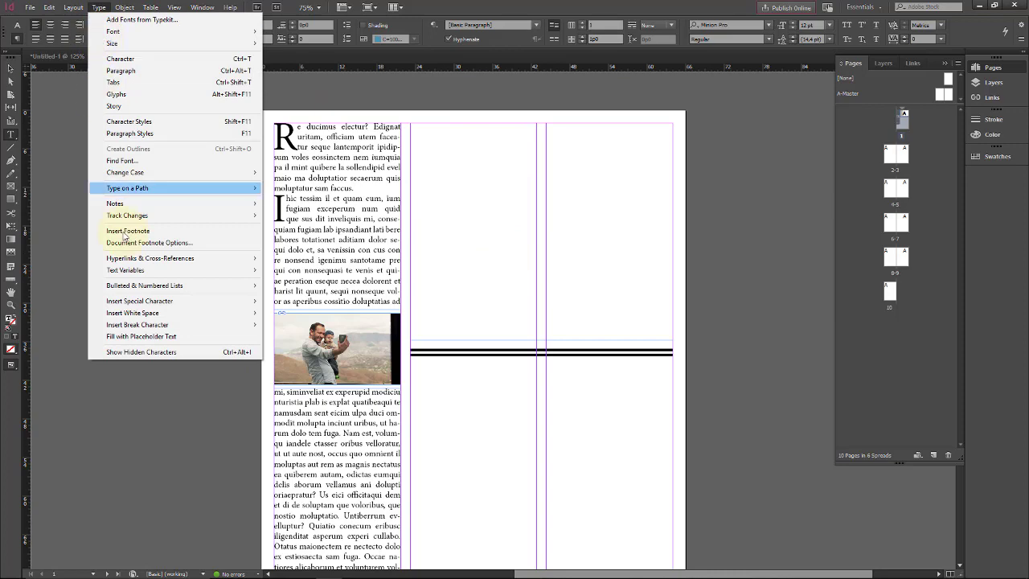
left_click(161, 336)
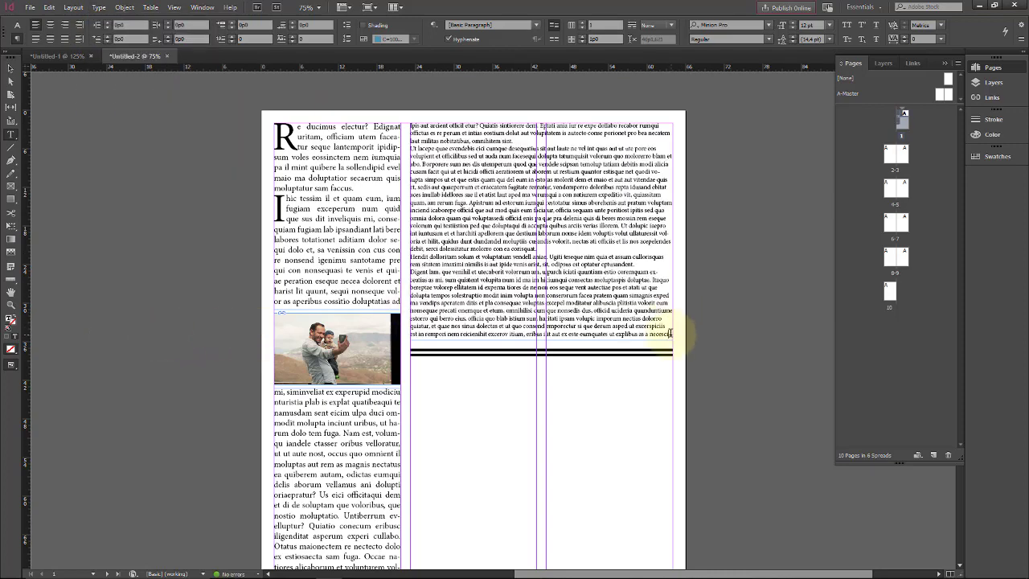
Try left-justified alignment and a 1p10 first-line indent on all text above the double line, and clear these overrides again.
left_click_drag(672, 335, 331, 115)
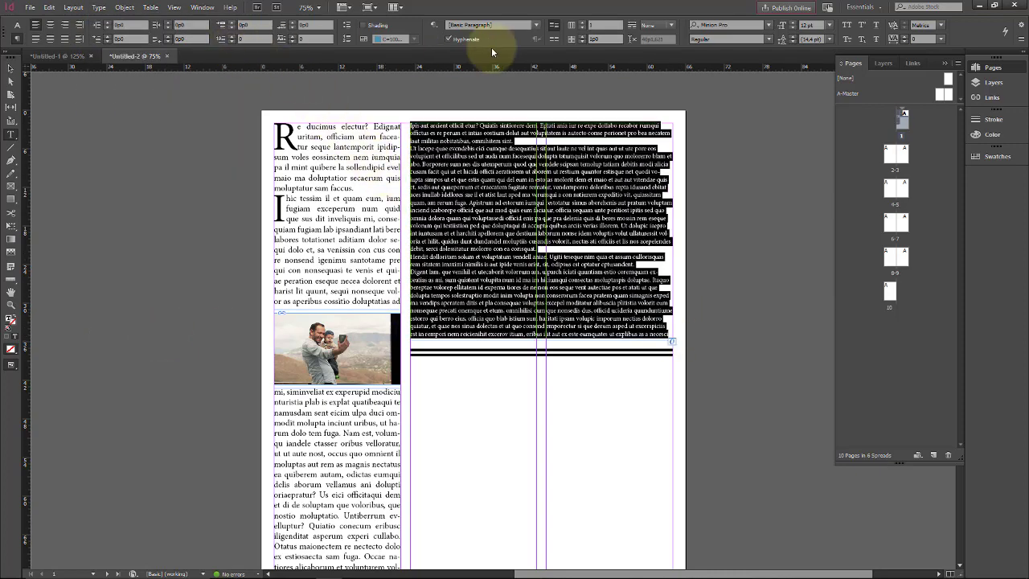
left_click(35, 40)
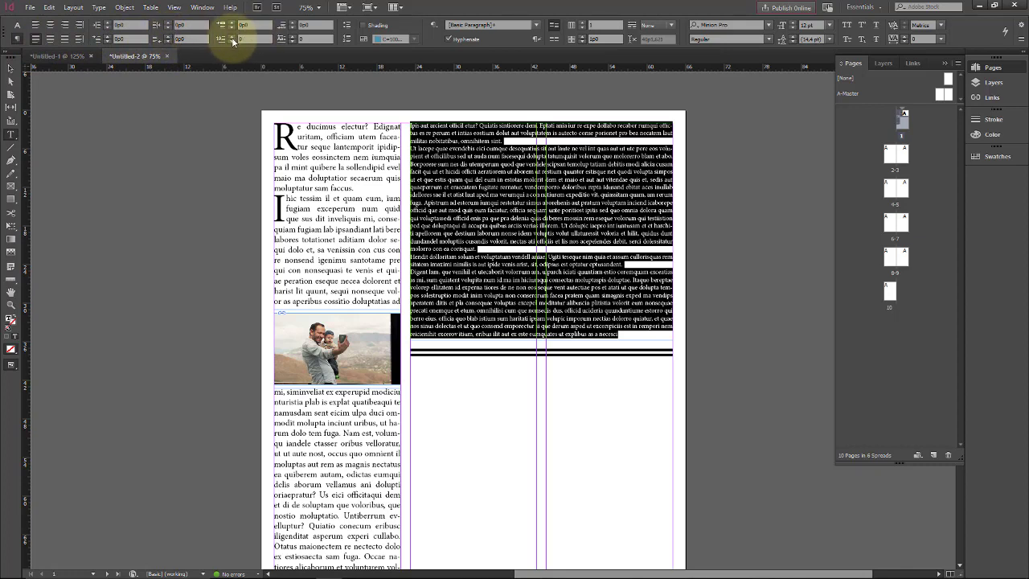
left_click(107, 37)
left_click(107, 37)
left_click(107, 37)
left_click(106, 37)
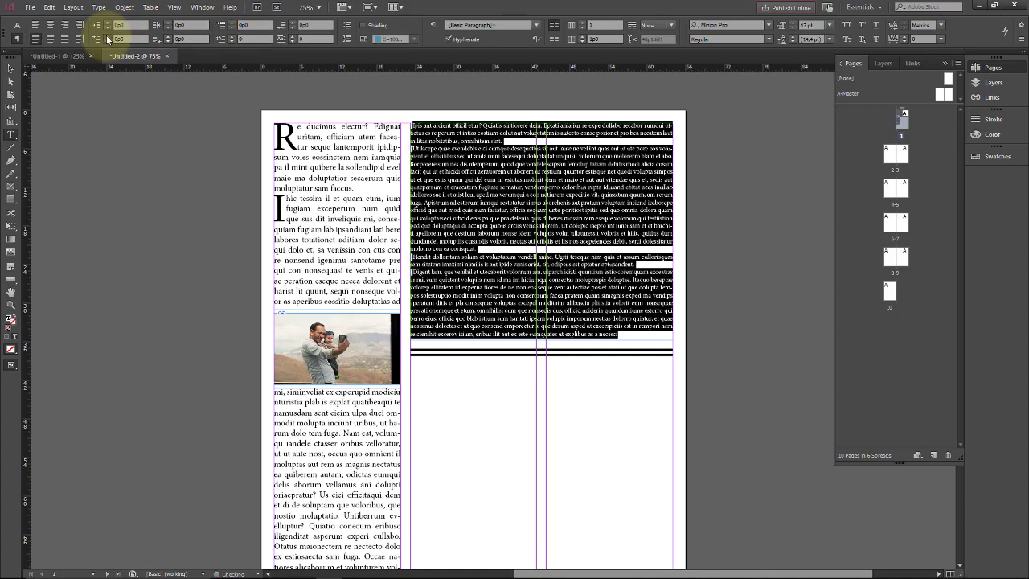
left_click(107, 37)
left_click(107, 37)
left_click(106, 37)
left_click(107, 37)
left_click(107, 37)
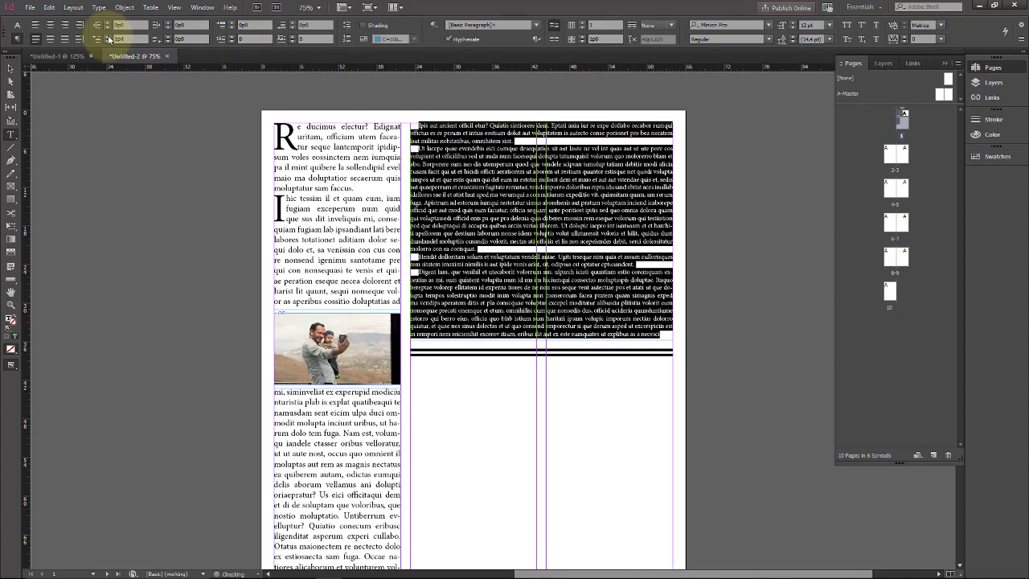
left_click(107, 37)
left_click(107, 37)
left_click(107, 37)
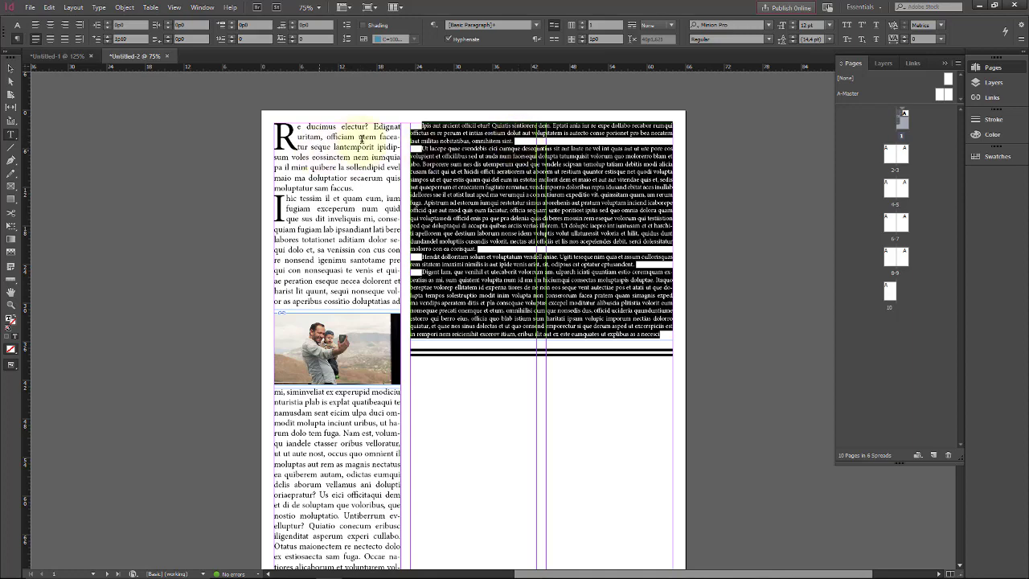
left_click(534, 38)
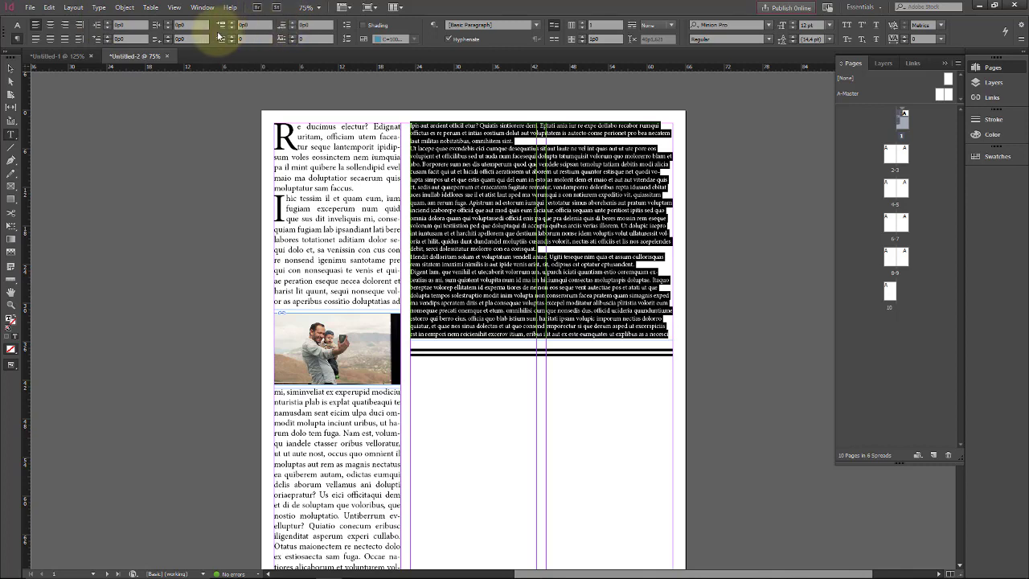
Set the first-line left indent of all paragraphs above the double line to 1p9.
left_click(107, 39)
left_click(108, 39)
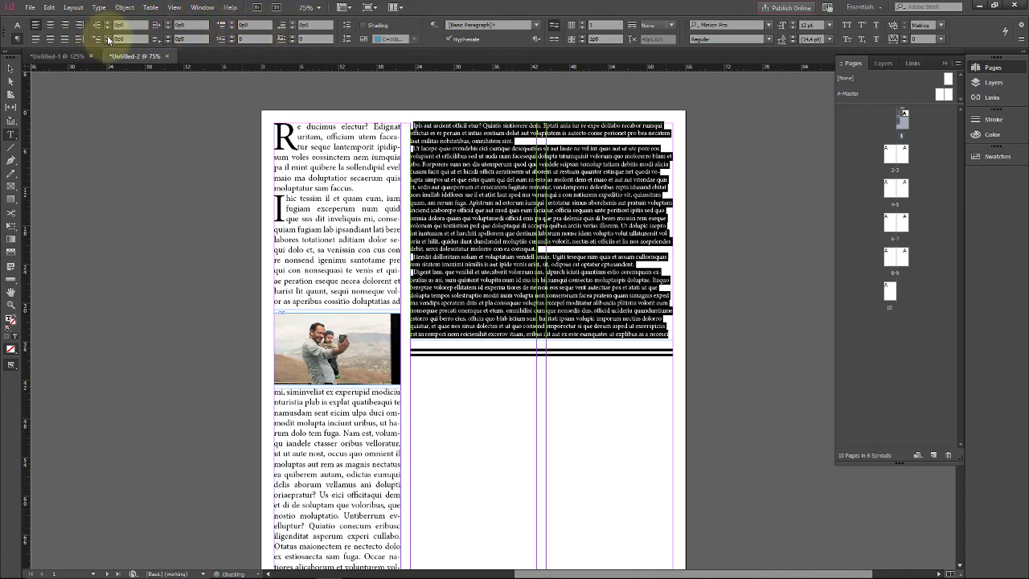
left_click(108, 40)
left_click(107, 39)
left_click(108, 40)
left_click(108, 40)
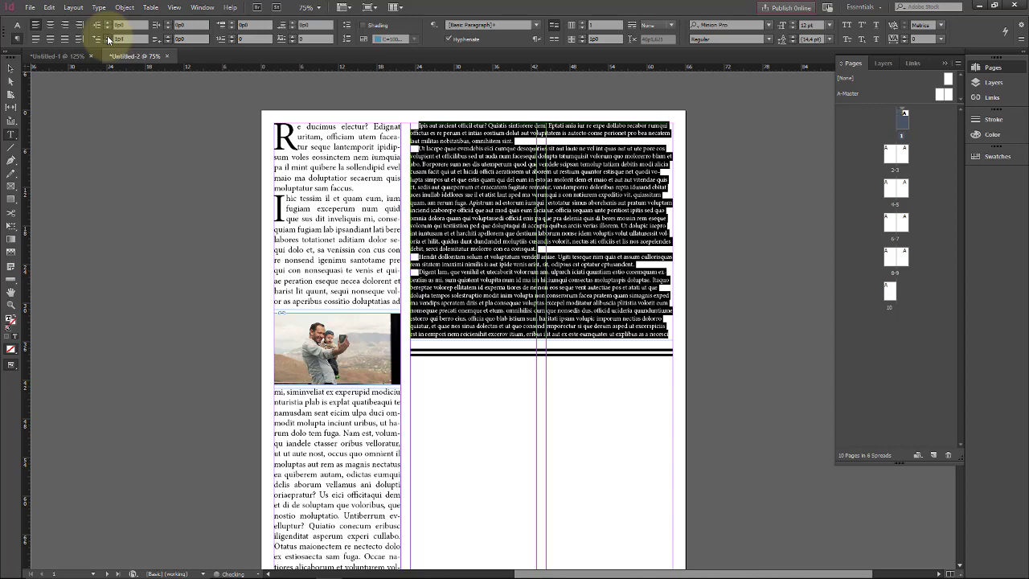
left_click(108, 40)
left_click(108, 39)
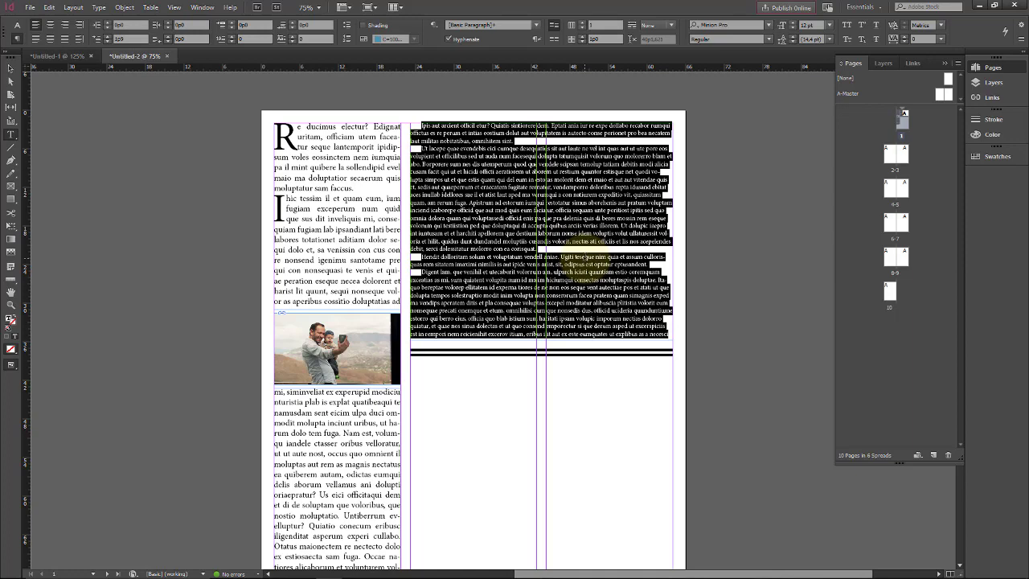
Rotate the wide text frame above the double line 90° clockwise.
left_click(8, 69)
left_click(568, 231)
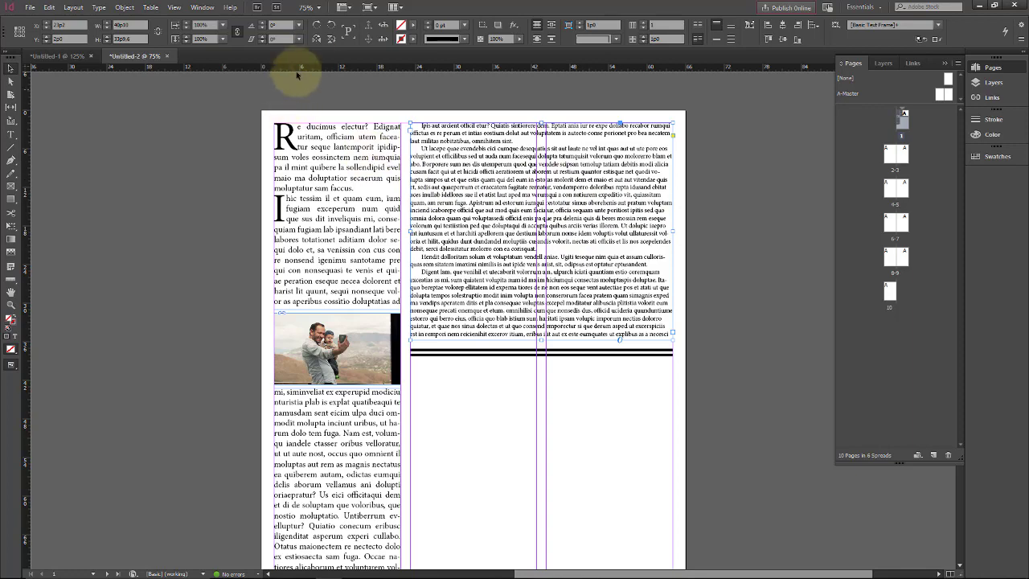
left_click(316, 25)
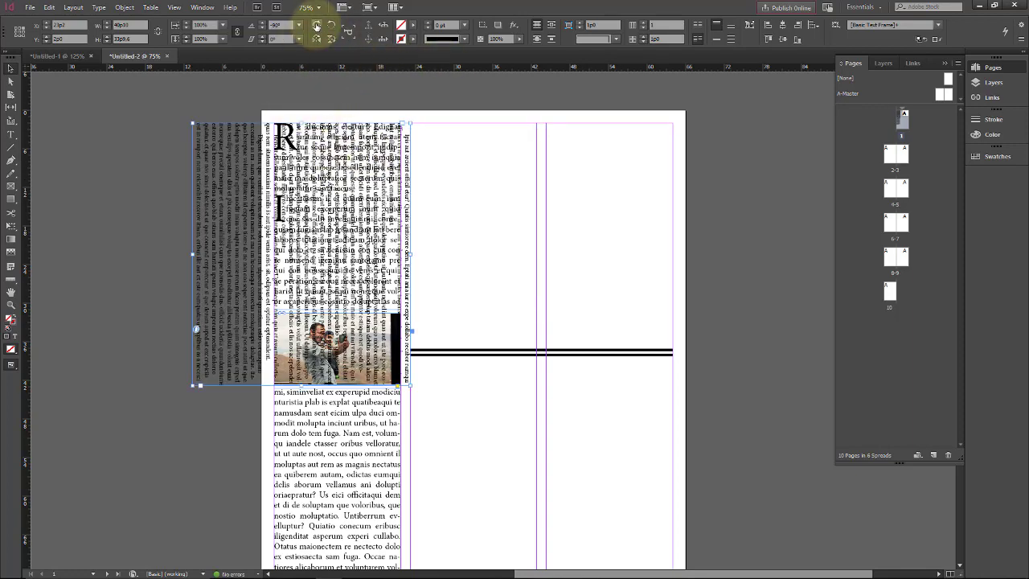
Rotate the wide text frame clockwise in further 90° turns until it is back at 0°.
left_click(316, 26)
left_click(316, 26)
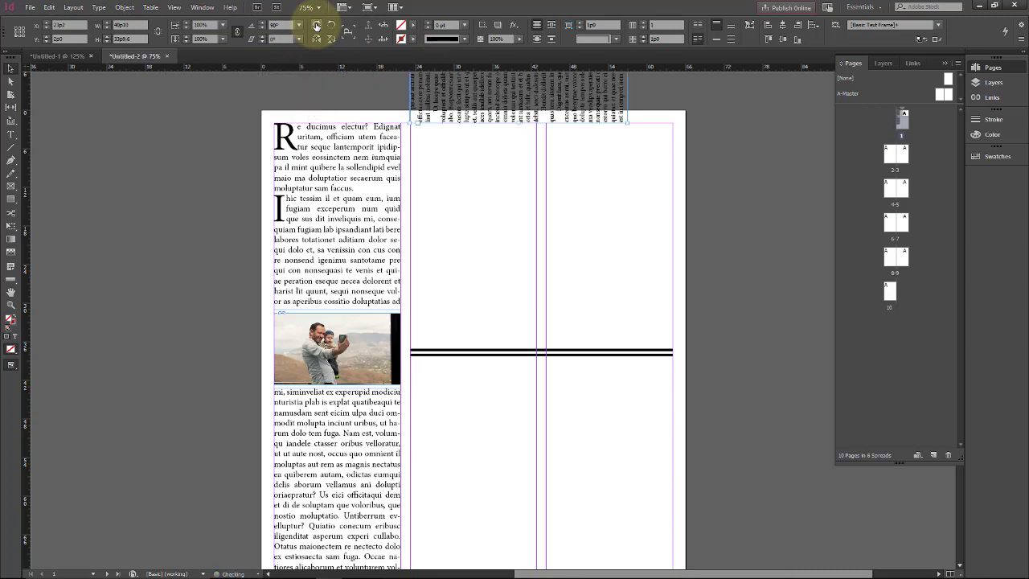
left_click(316, 25)
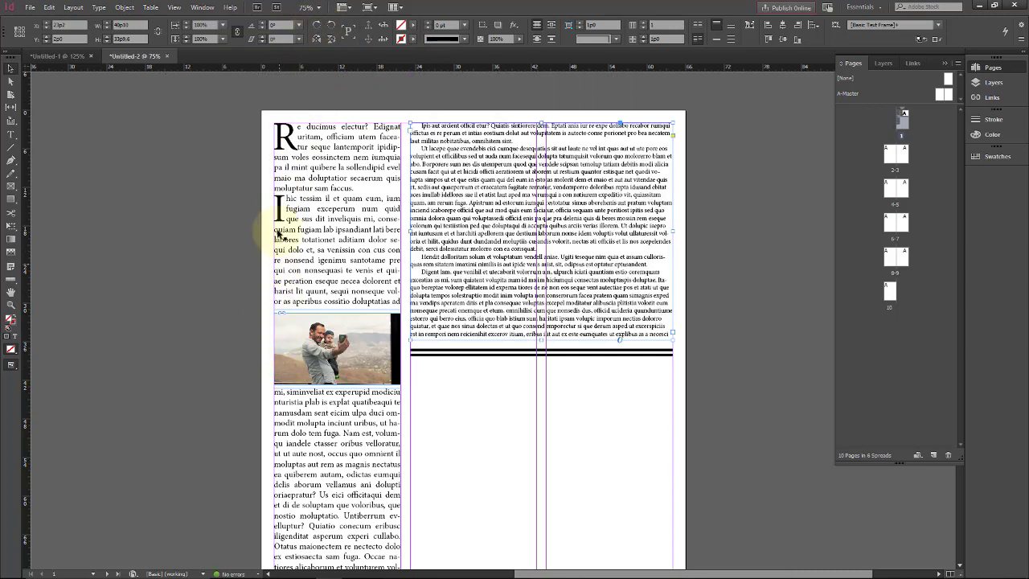
Try flipping the wide text frame horizontally and vertically, restoring its original orientation each time.
left_click(318, 38)
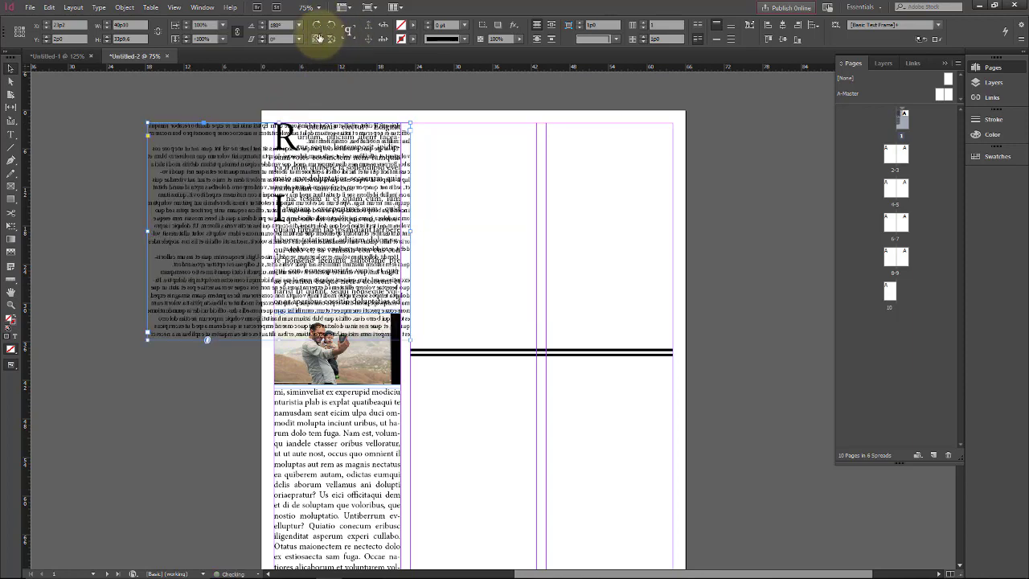
left_click(317, 38)
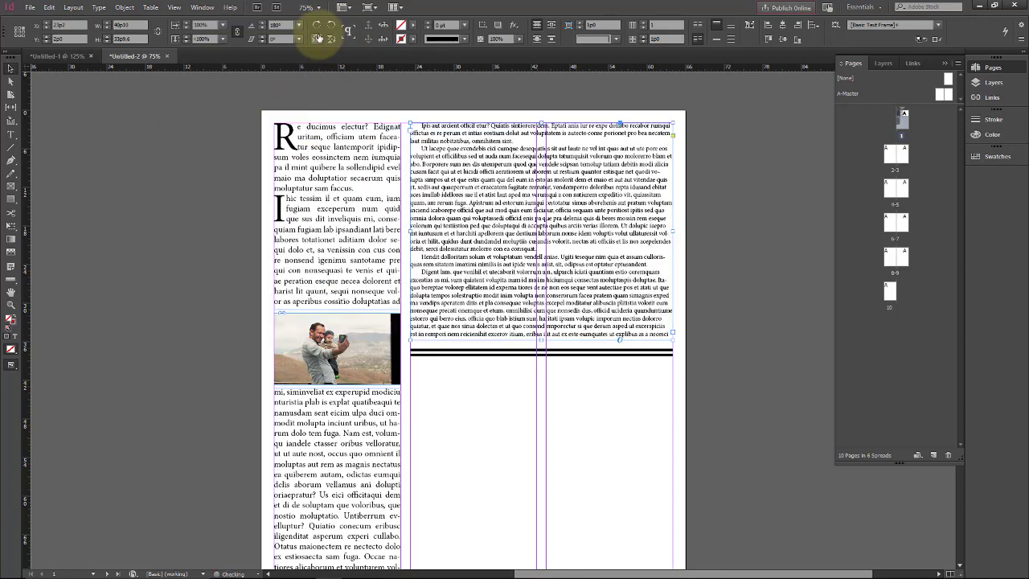
left_click(317, 39)
left_click(317, 38)
left_click(329, 42)
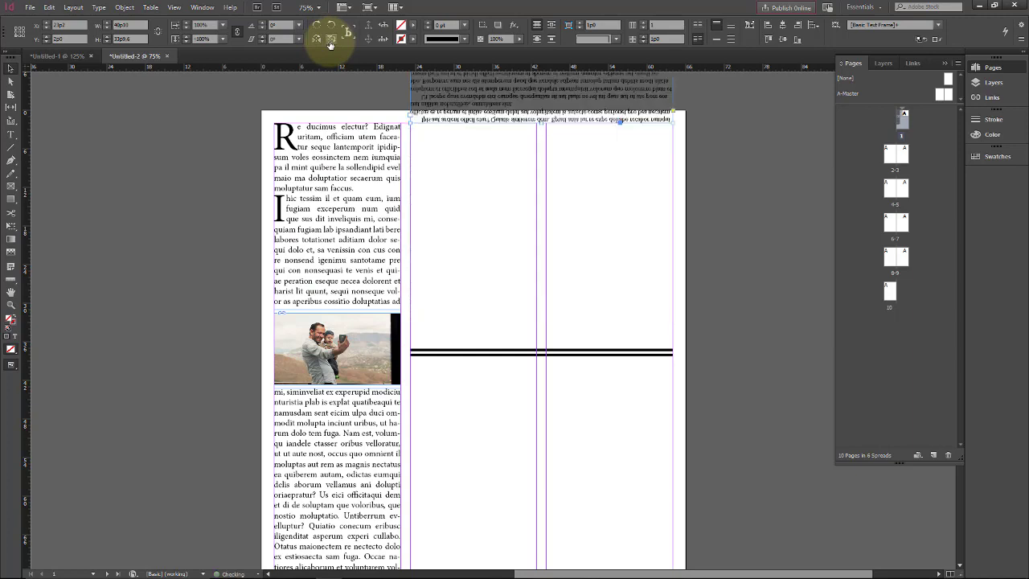
left_click(329, 40)
left_click(316, 37)
left_click(318, 36)
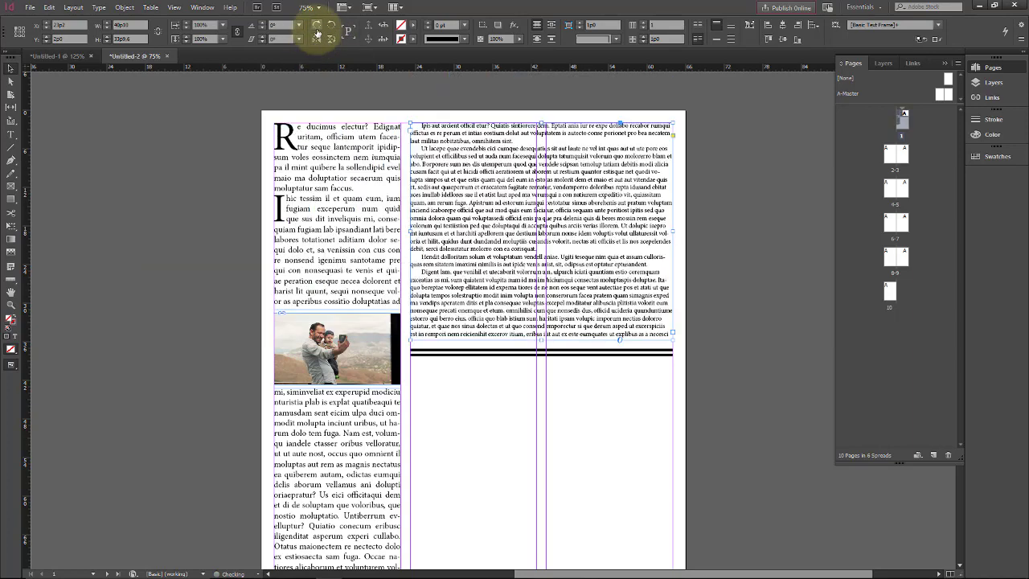
Try turning the wide text frame through a full circle in 90° clockwise rotations.
left_click(317, 28)
left_click(317, 28)
left_click(317, 29)
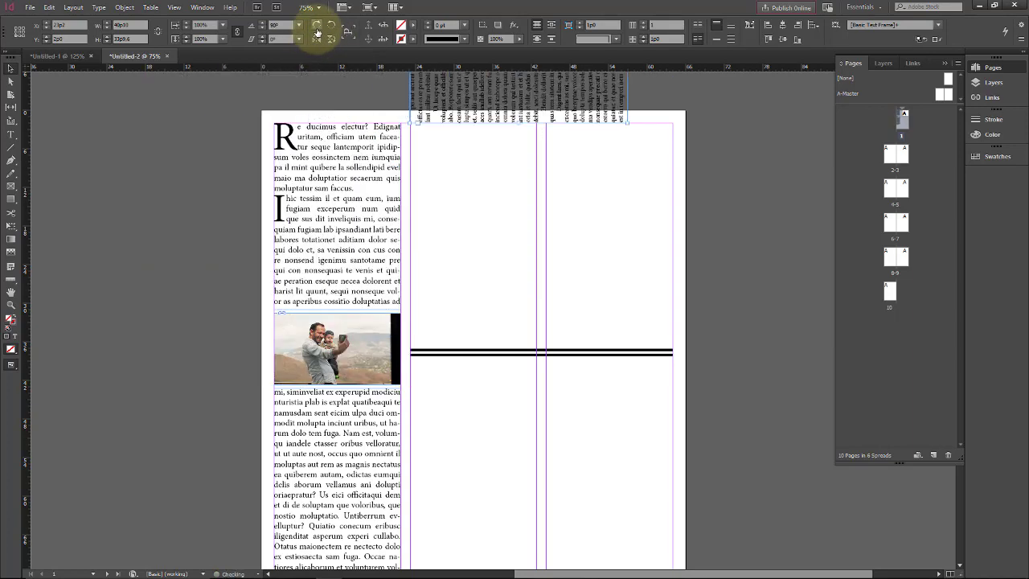
left_click(316, 29)
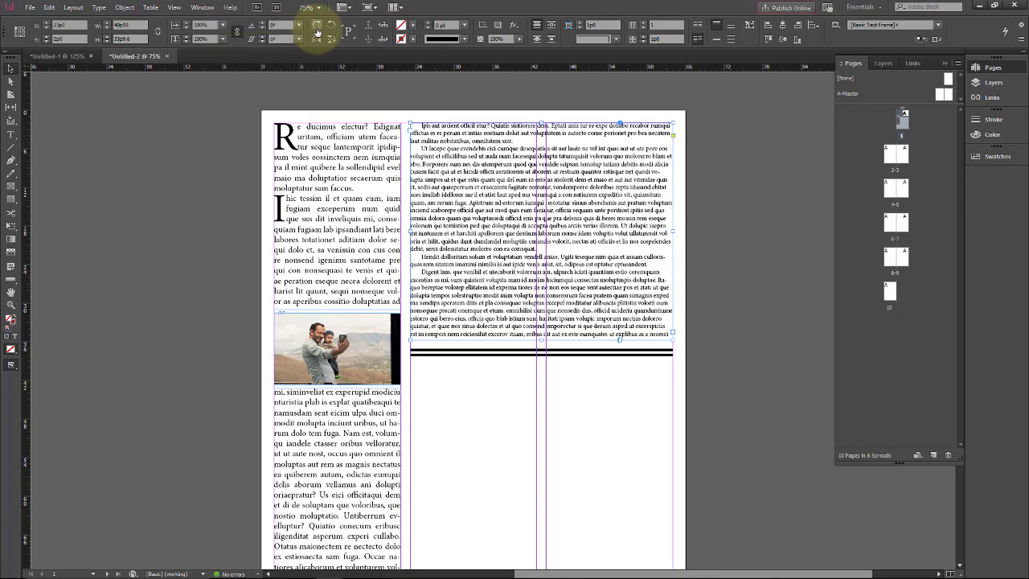
Try the default drop shadow on the wide text frame and remove it again.
left_click(500, 26)
left_click(500, 27)
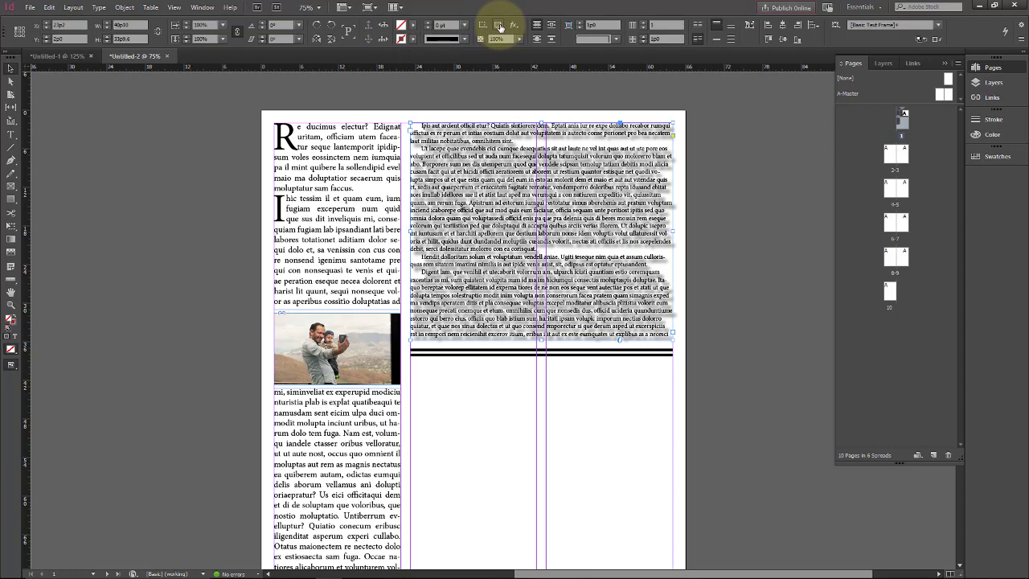
left_click(500, 27)
left_click(500, 27)
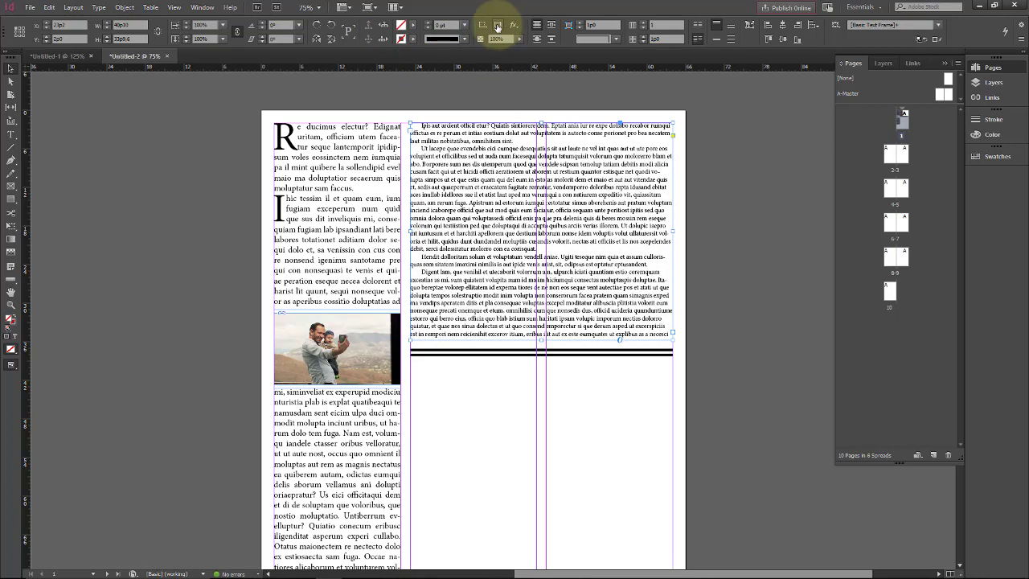
left_click(500, 27)
Apply a drop shadow to the wide text frame with 42% opacity and a 0p1 distance, with the preview enabled.
left_click(514, 26)
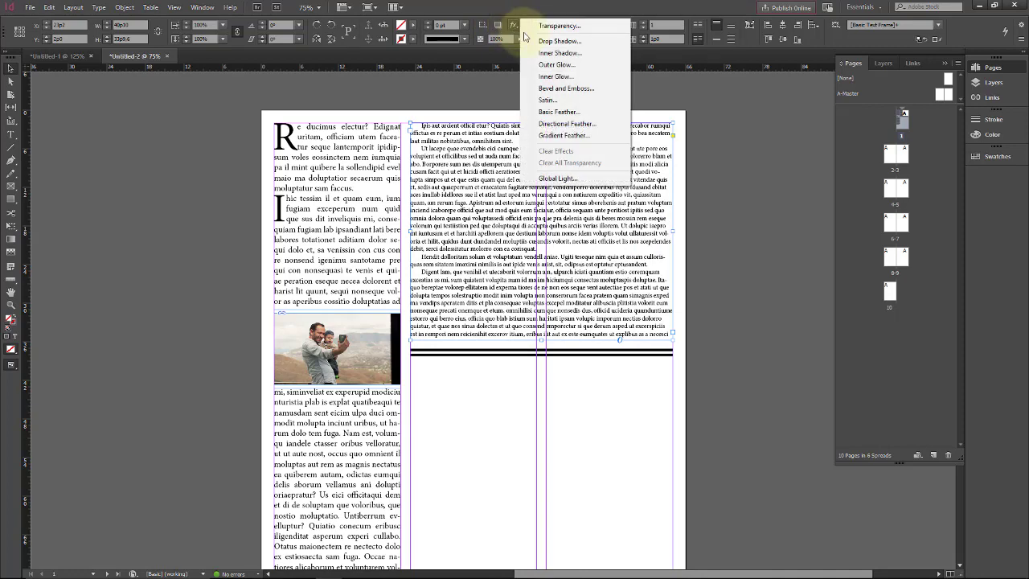
left_click(560, 40)
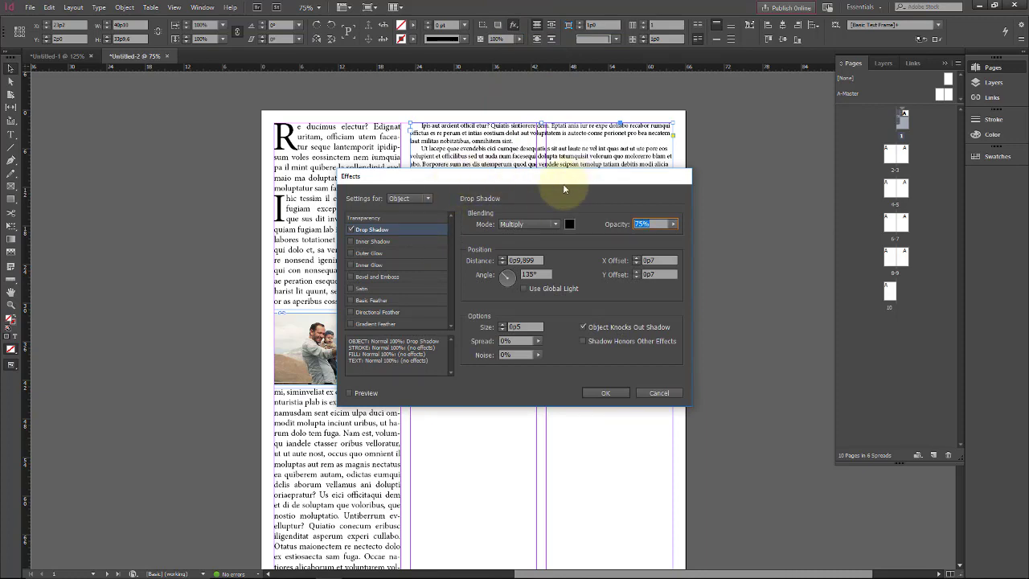
left_click_drag(546, 174, 502, 200)
left_click(306, 419)
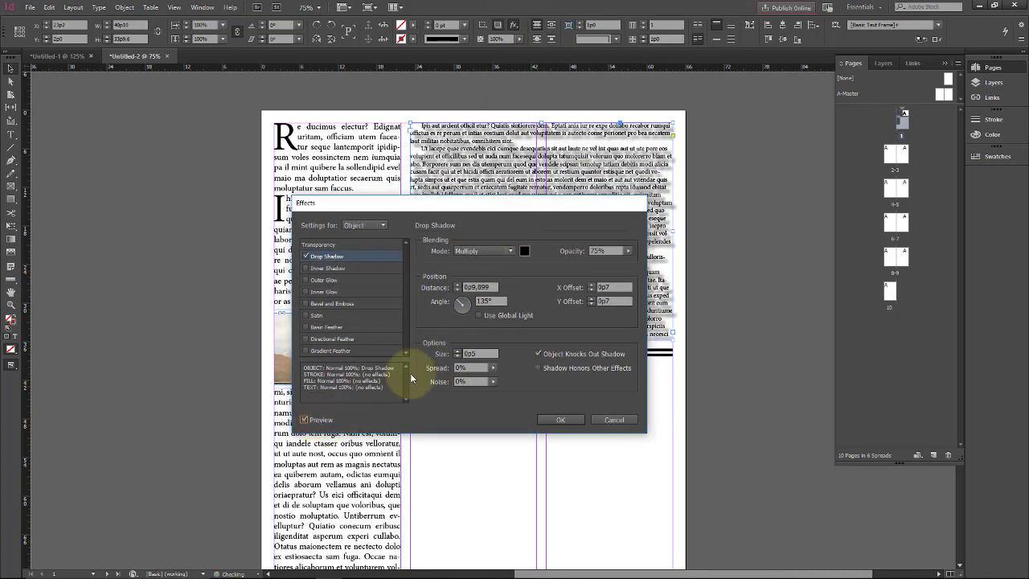
left_click_drag(628, 251, 601, 261)
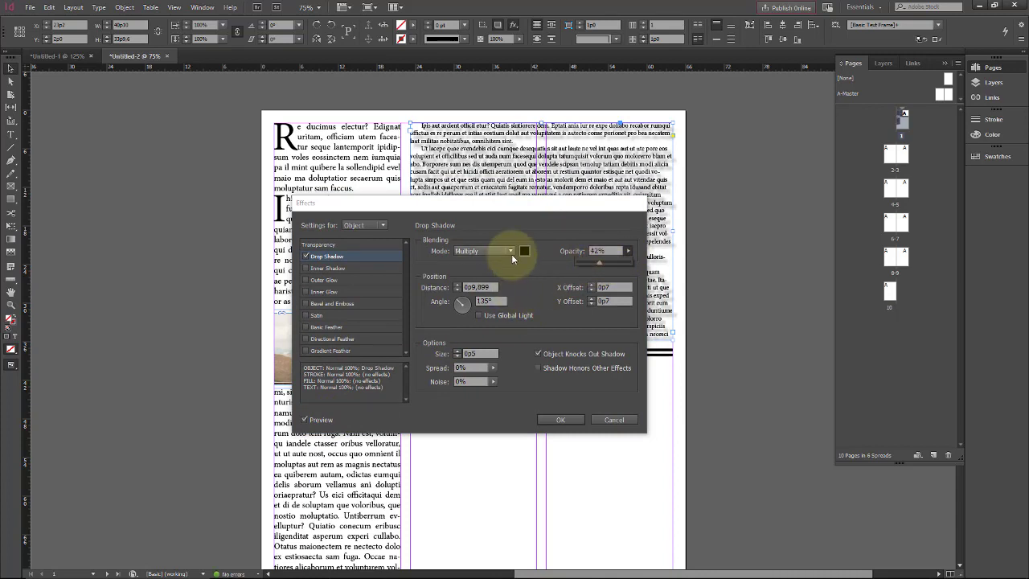
left_click(458, 291)
left_click(457, 290)
left_click(457, 290)
left_click(457, 290)
left_click(458, 291)
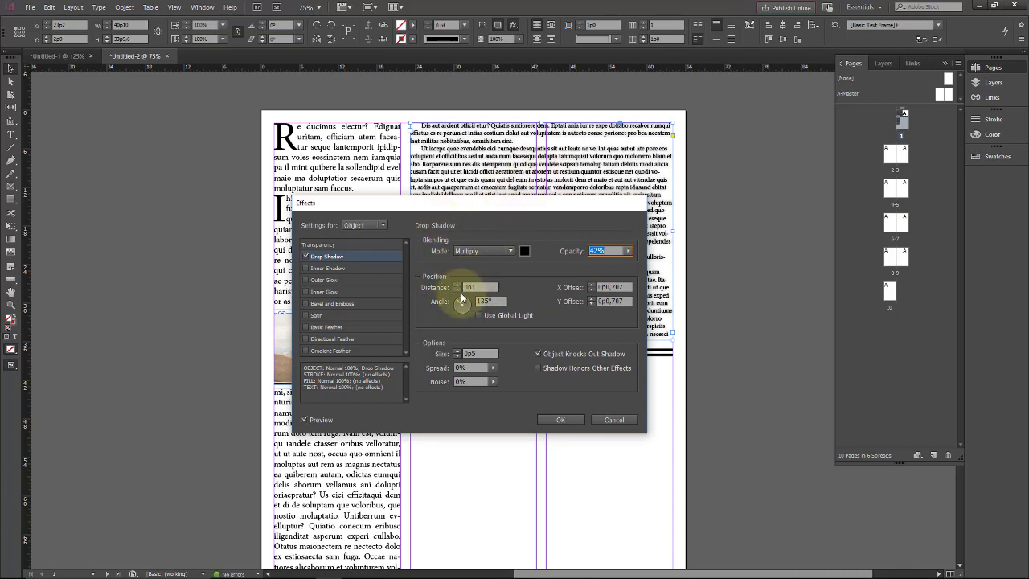
left_click(560, 419)
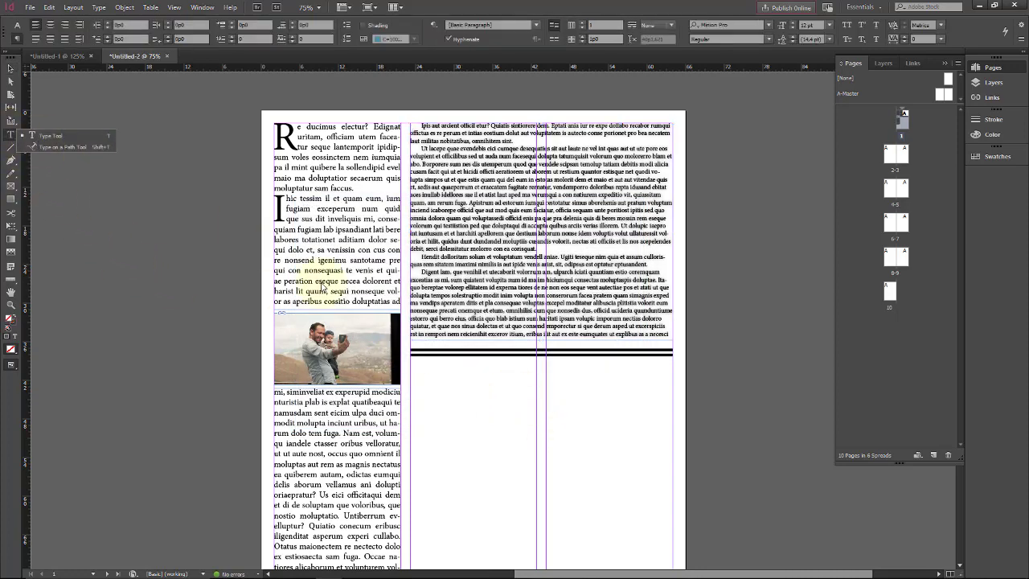
Create a text frame about 19p8 wide and 6p2 high in the middle column below the double line and enter "indesign".
left_click(11, 134)
left_click(48, 135)
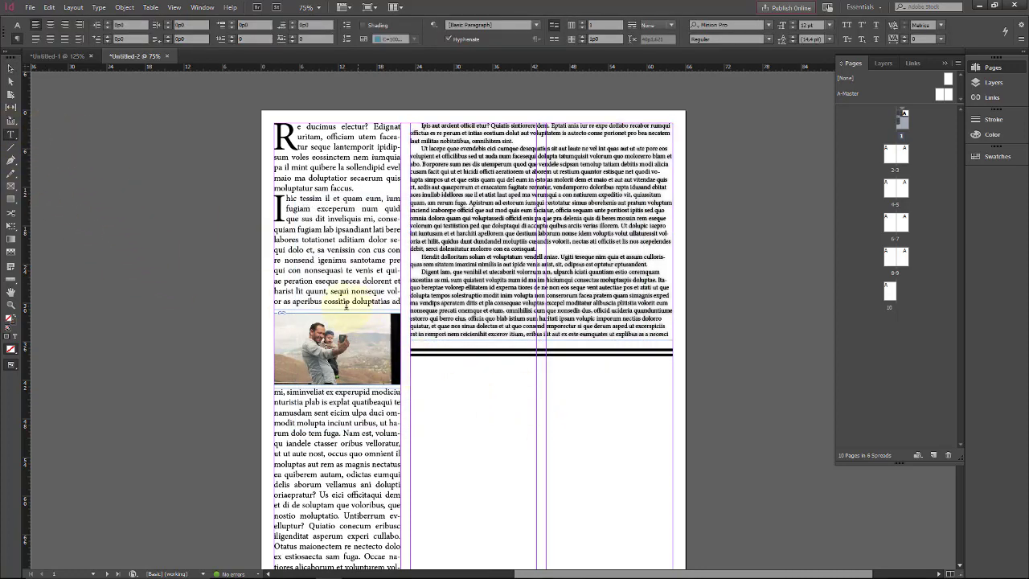
left_click_drag(410, 361, 536, 404)
left_click_drag(539, 404, 537, 404)
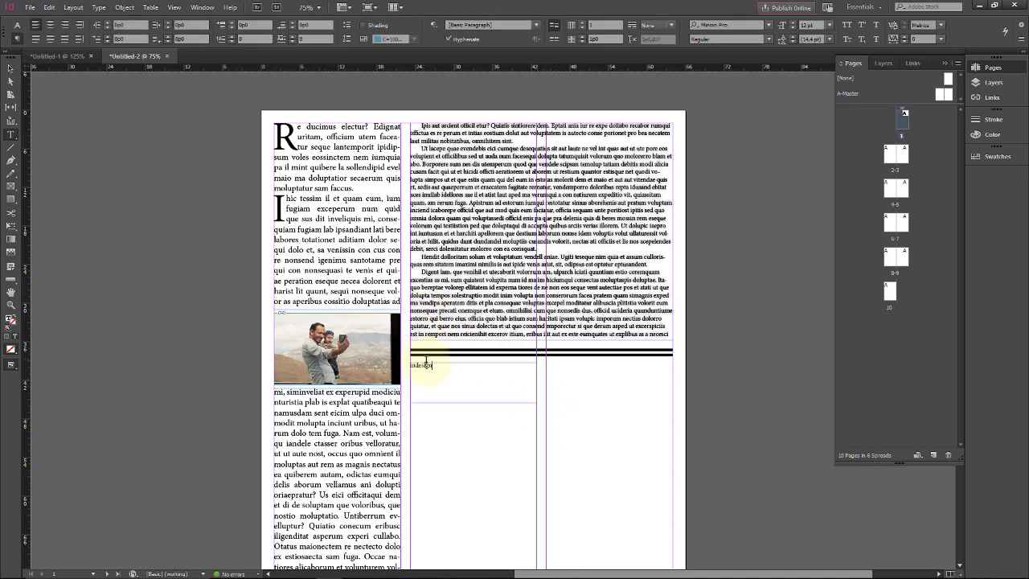
Set the font size of the word "indesign" below the double line to 51 pt.
left_click_drag(439, 364, 394, 363)
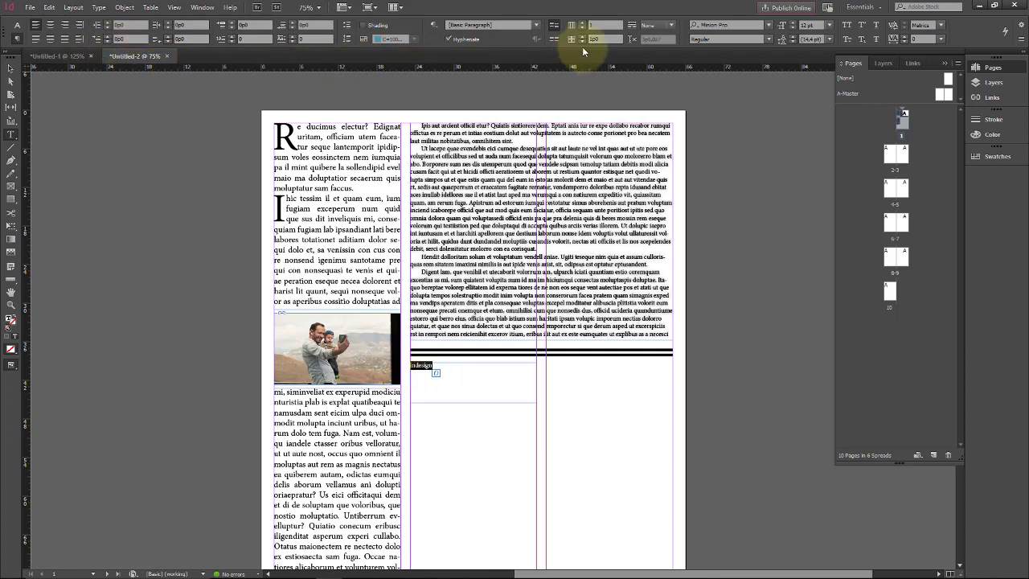
left_click(793, 23)
left_click(792, 23)
left_click(793, 23)
left_click(792, 23)
left_click(793, 23)
left_click(792, 23)
left_click(792, 23)
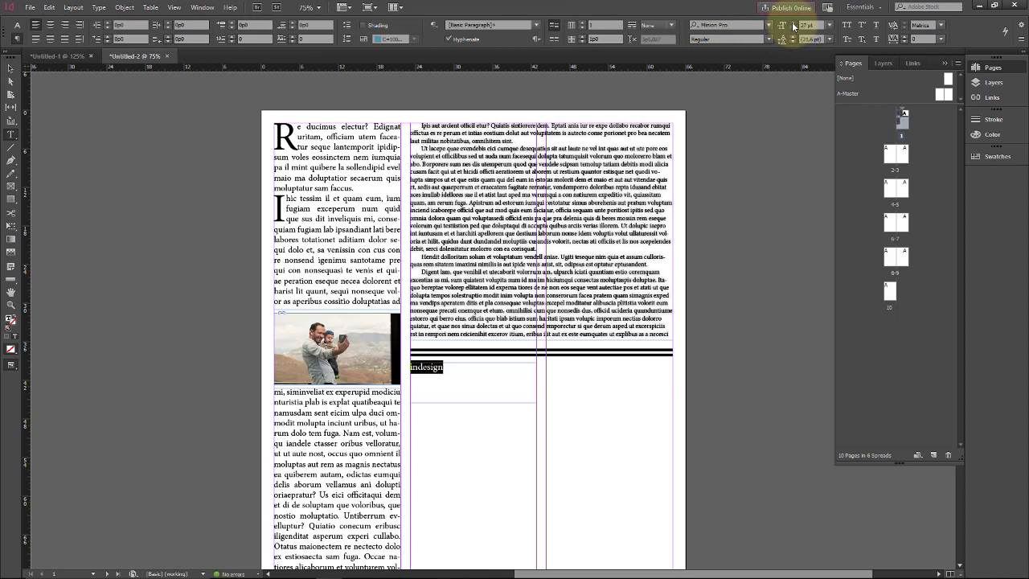
left_click(793, 23)
left_click(793, 24)
left_click(792, 23)
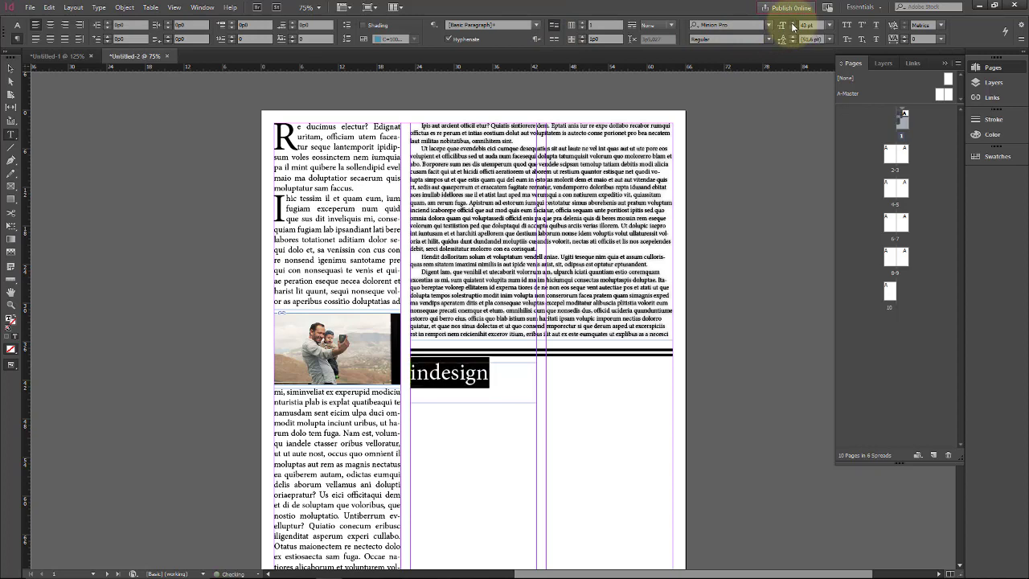
left_click(793, 23)
left_click(792, 23)
left_click(792, 23)
left_click(792, 23)
left_click(792, 23)
left_click(792, 23)
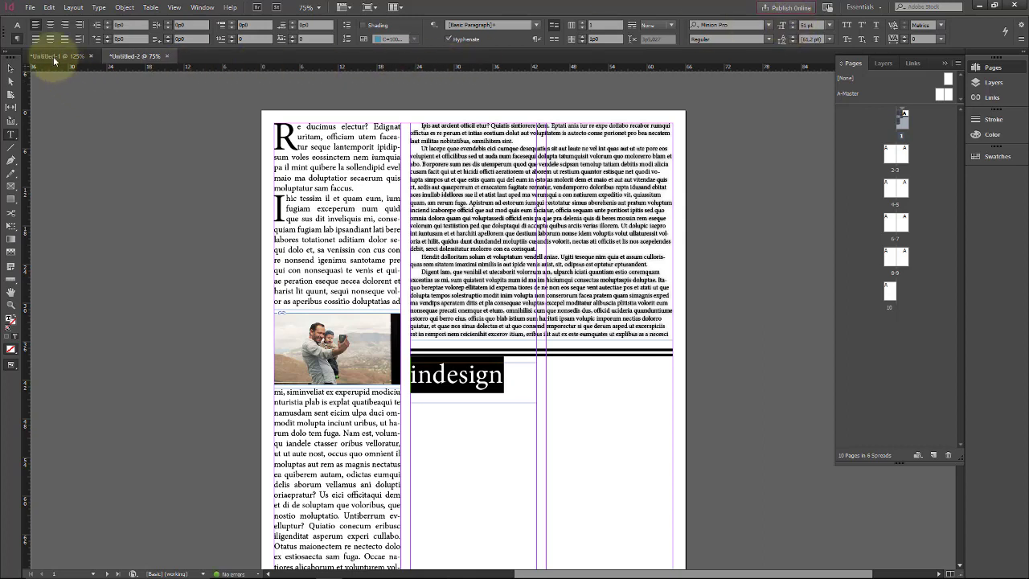
Color the selected word "indesign" with the cyan C=100 M=0 Y=0 K=0 swatch.
left_click(17, 26)
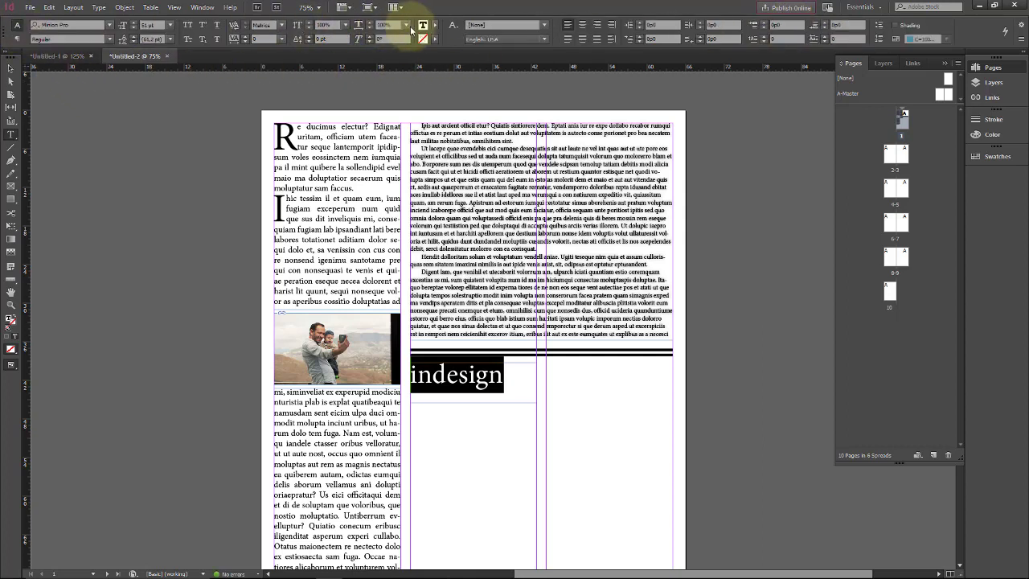
left_click(435, 26)
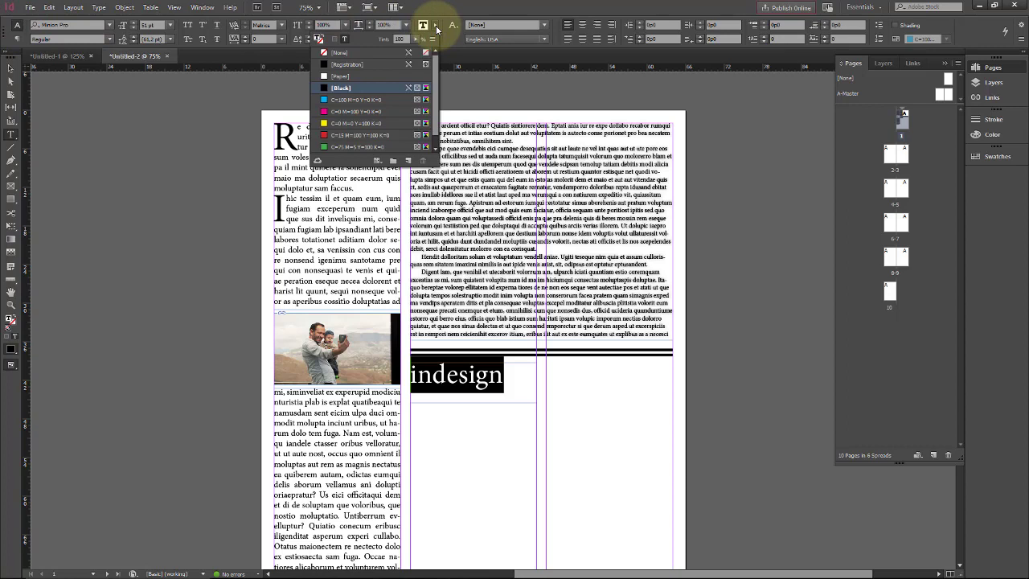
left_click(327, 100)
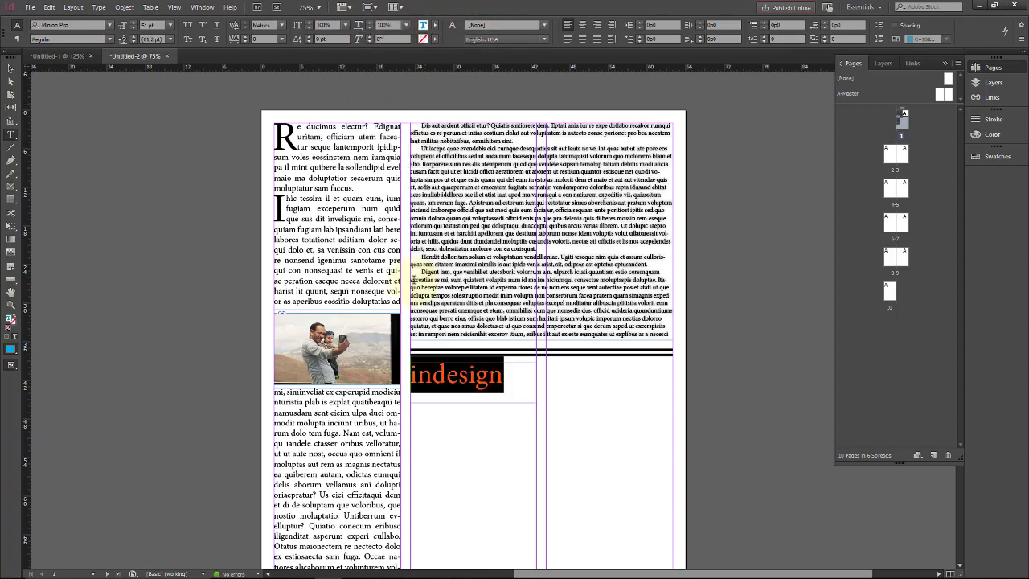
Replace the heading's lowercase initial with a capital so it reads "Indesign".
left_click(419, 377)
key("BackSpace")
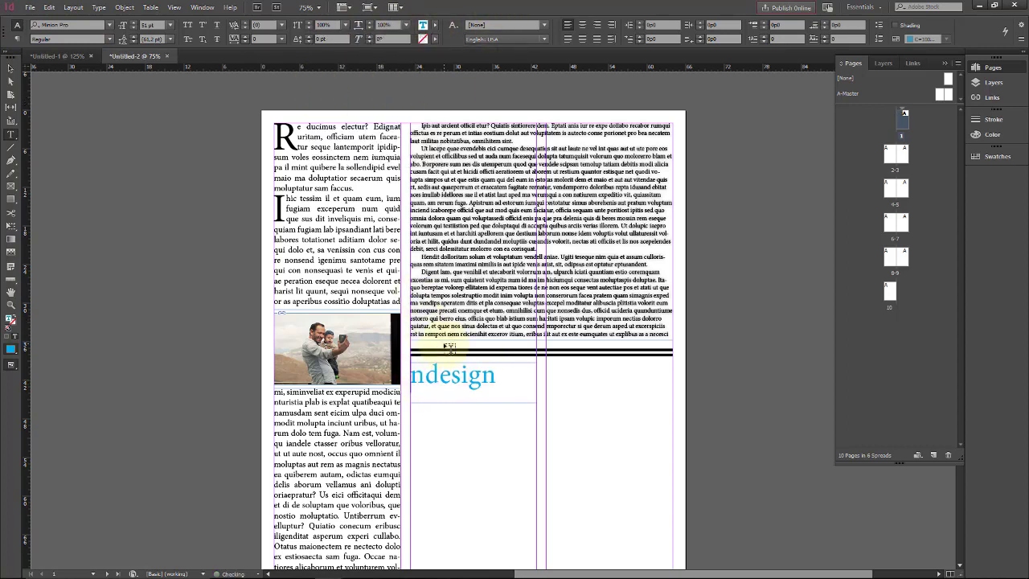
type("I")
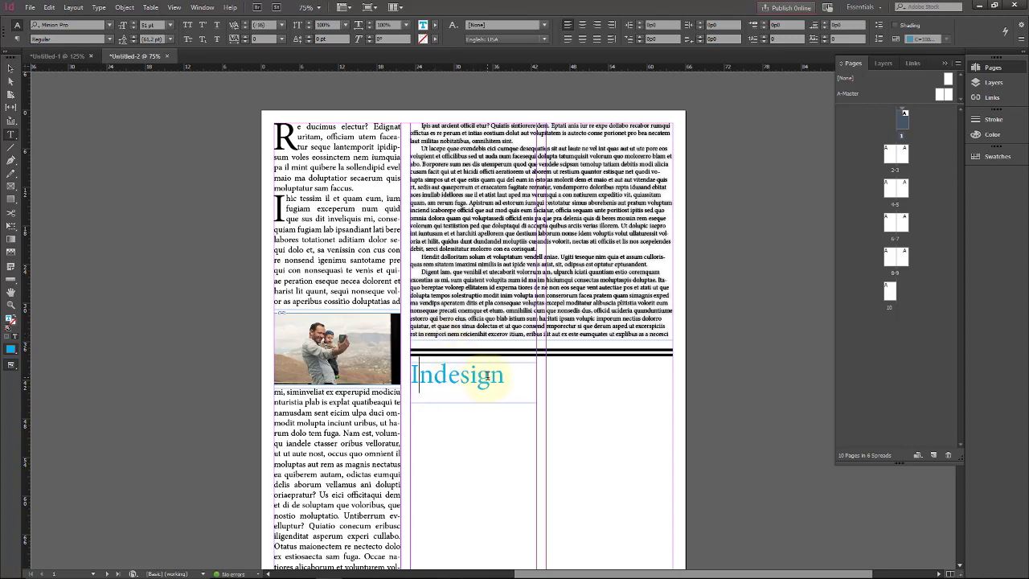
double_click(511, 371)
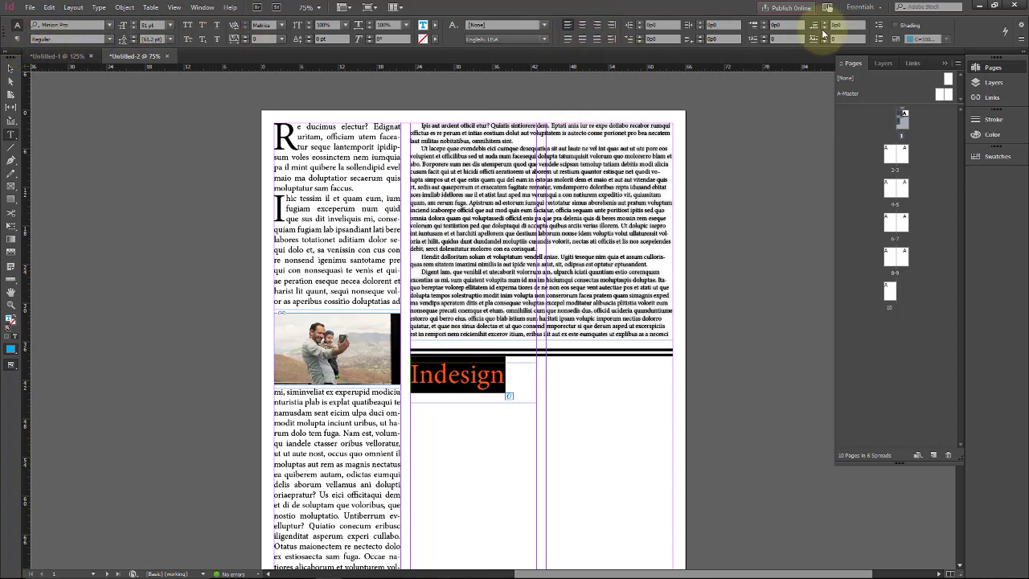
left_click(904, 25)
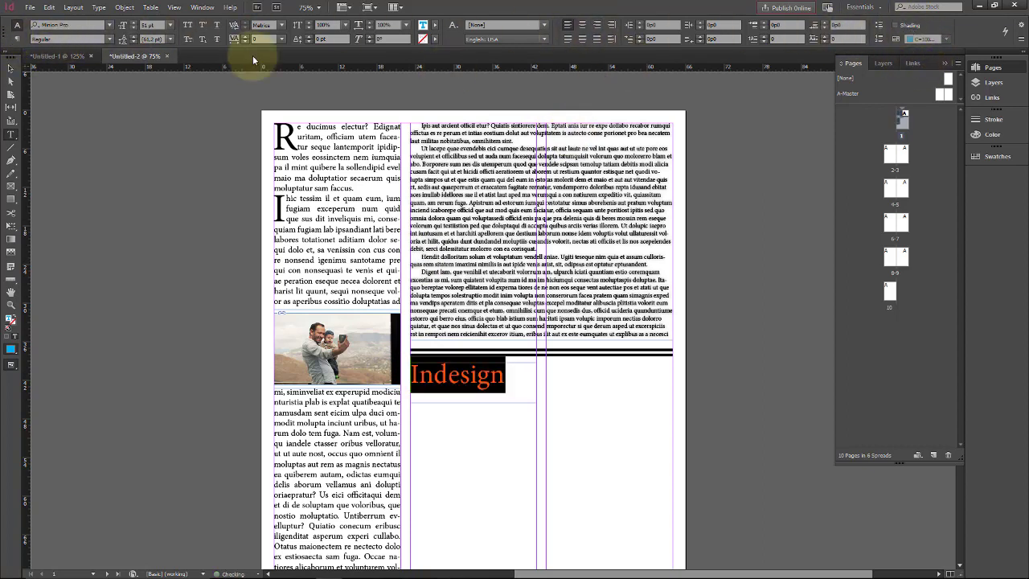
left_click(17, 38)
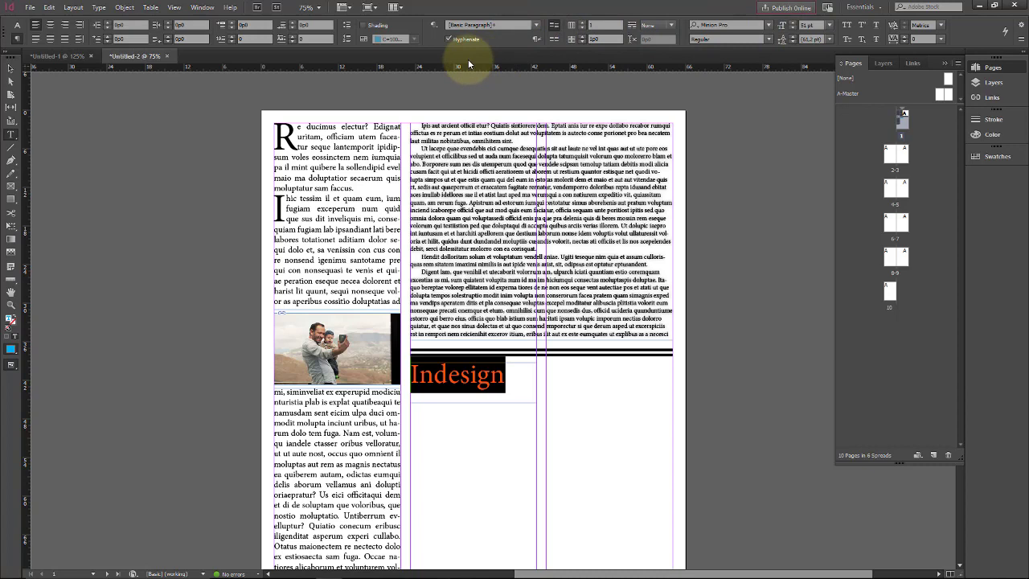
left_click(15, 25)
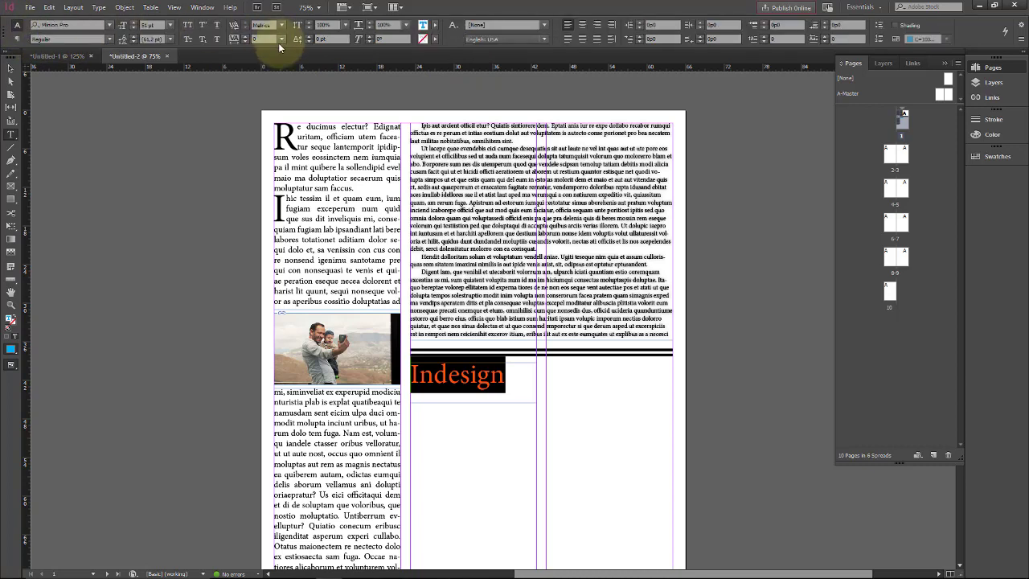
Add a Drop Shadow effect with 38% opacity to the "Indesign" heading frame.
left_click(9, 70)
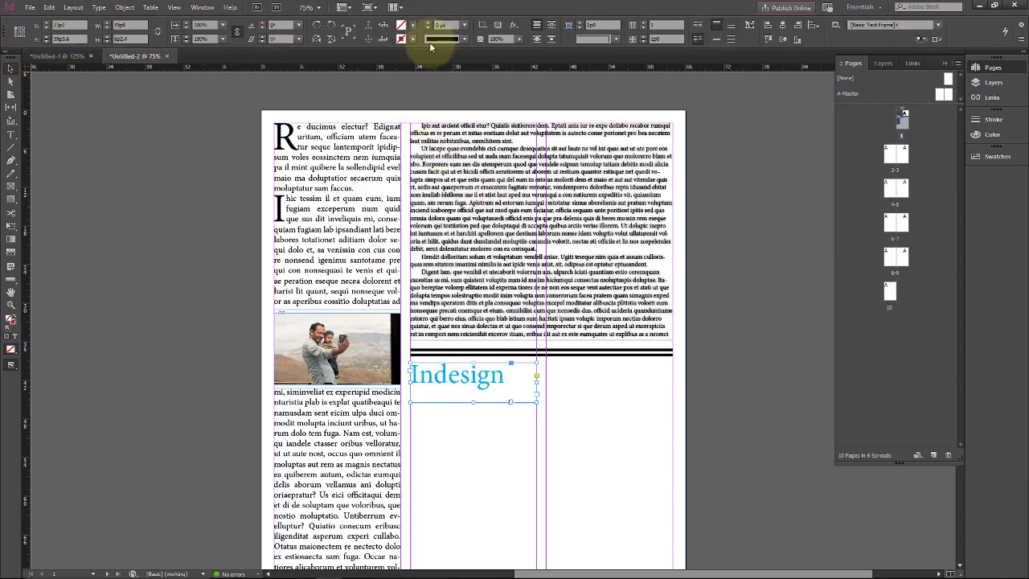
left_click(514, 27)
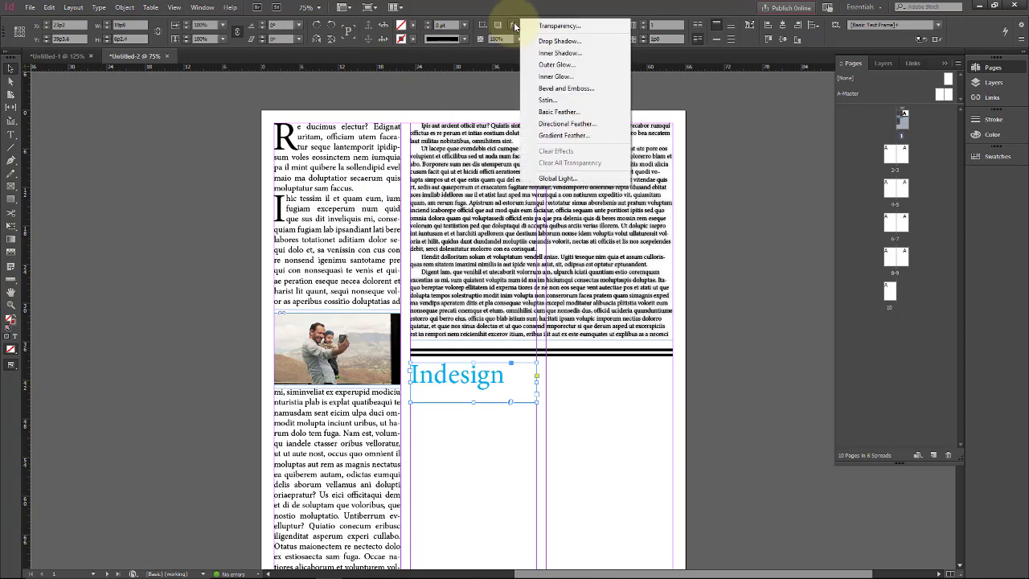
left_click(558, 40)
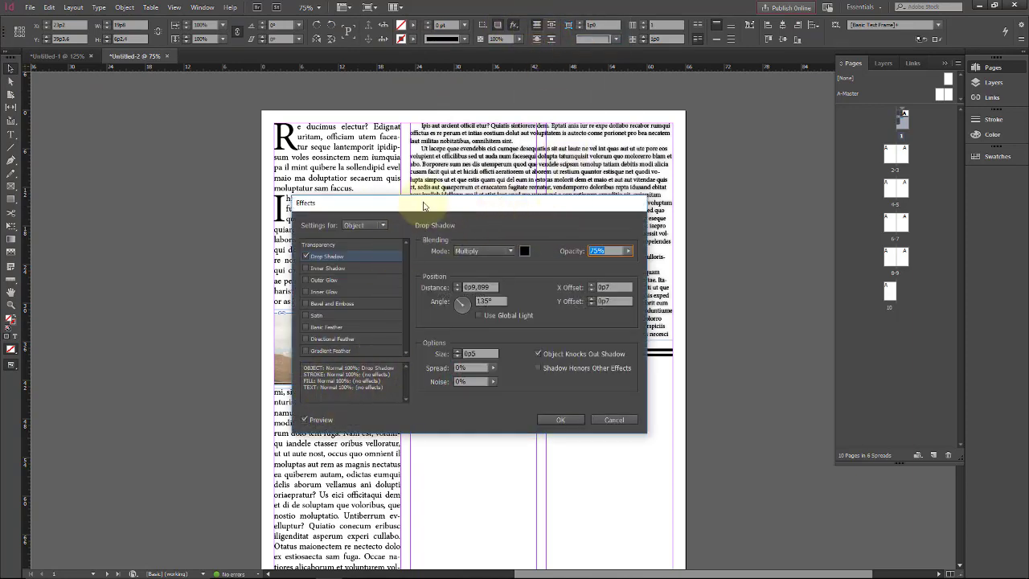
left_click_drag(426, 204, 451, 61)
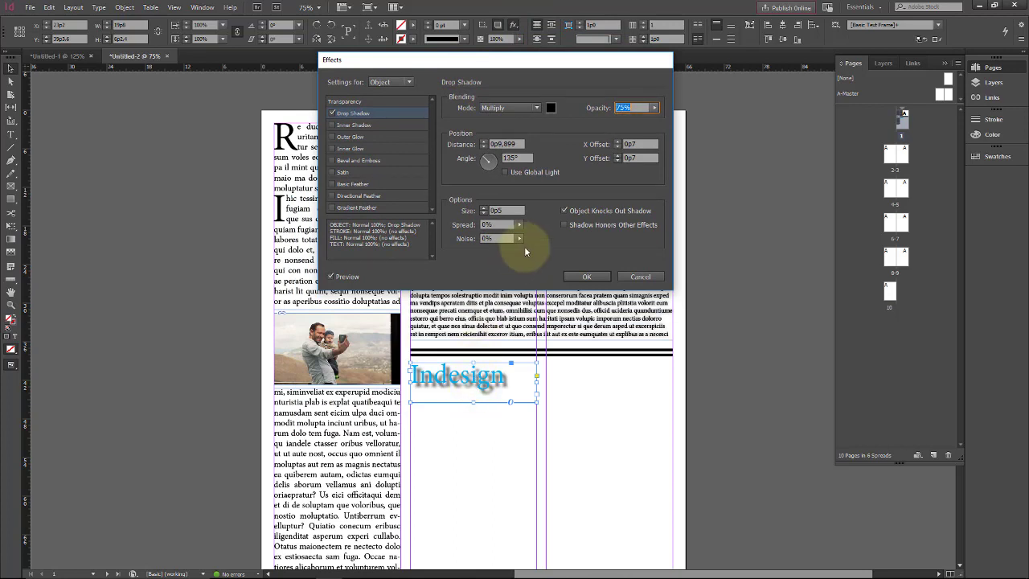
left_click(655, 109)
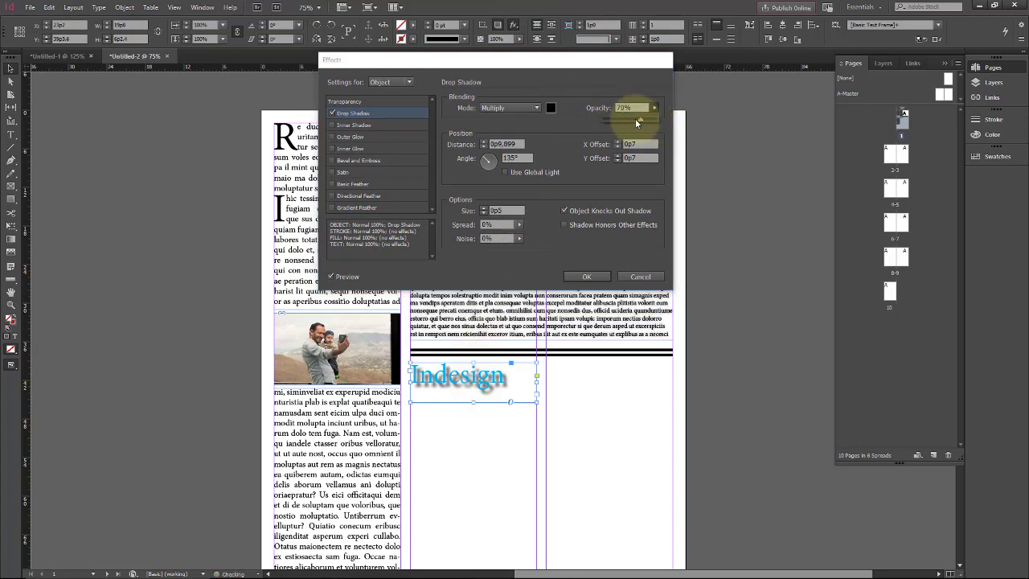
mouse_move(635, 120)
left_mouse_down()
mouse_move(613, 118)
mouse_move(623, 120)
left_mouse_up()
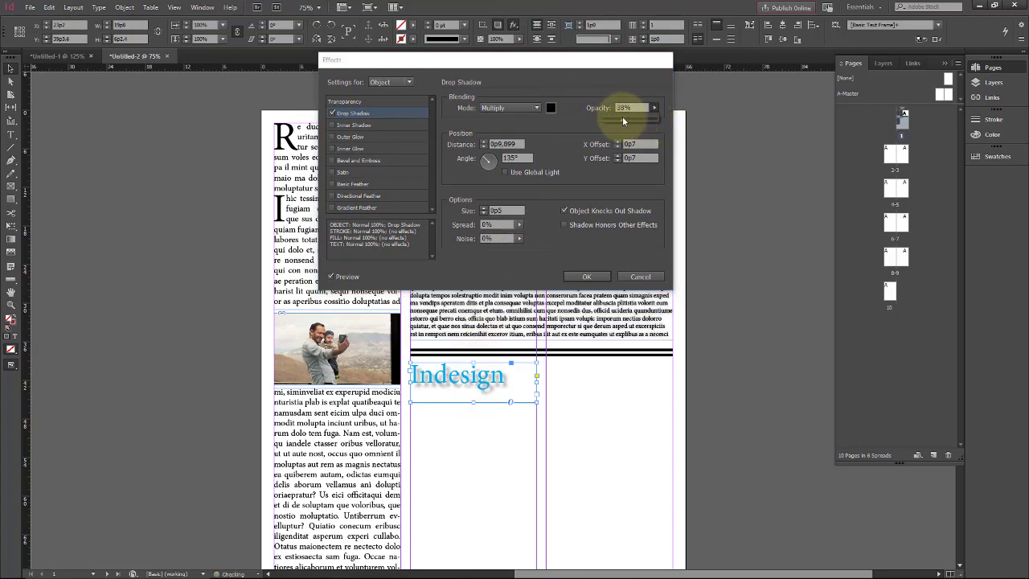
Try the Inner Shadow, Inner Glow and Outer Glow effects on the "Indesign" heading, switching each one off again.
left_click(348, 128)
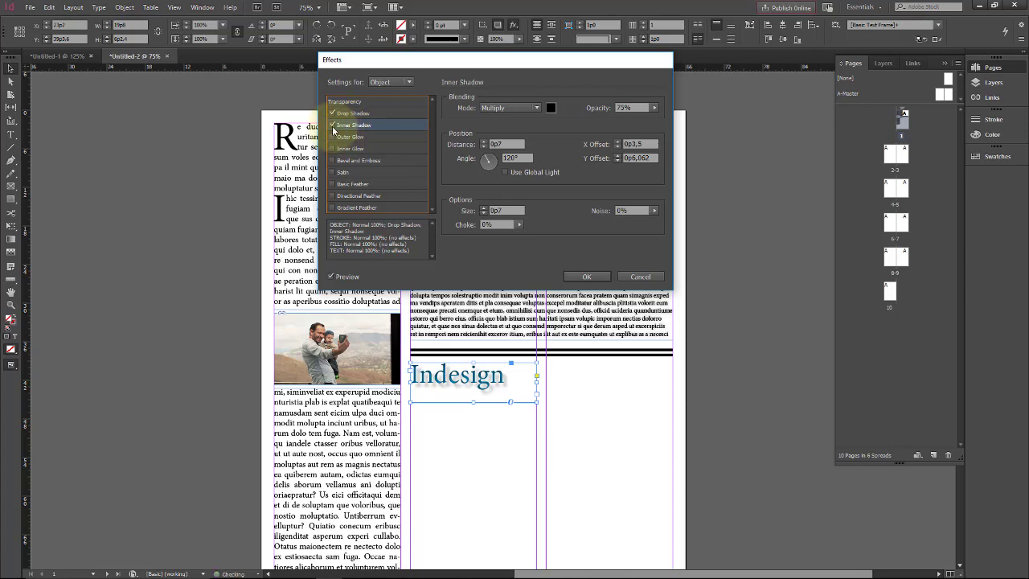
left_click(333, 126)
left_click(347, 149)
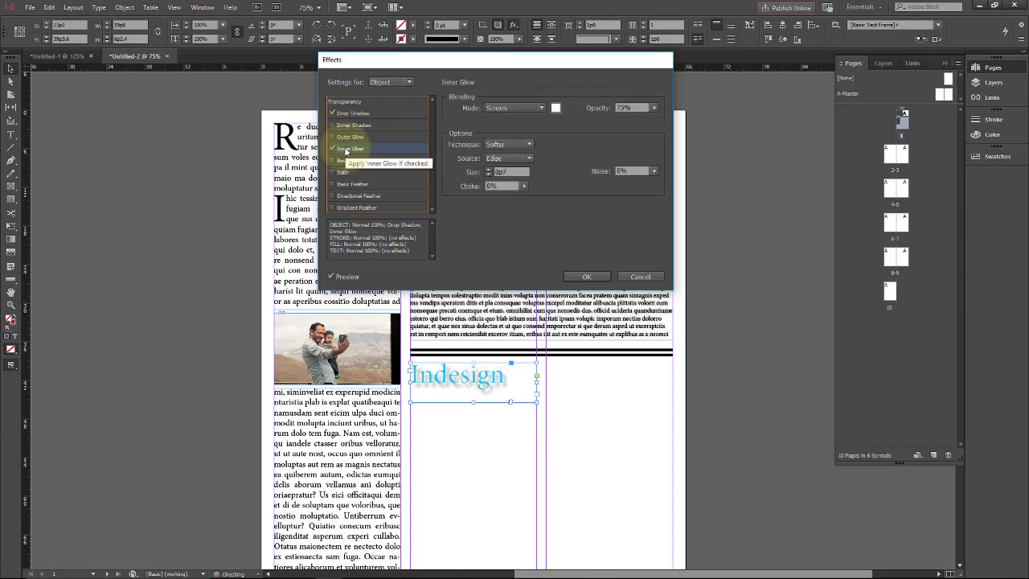
left_click(348, 137)
left_click(332, 149)
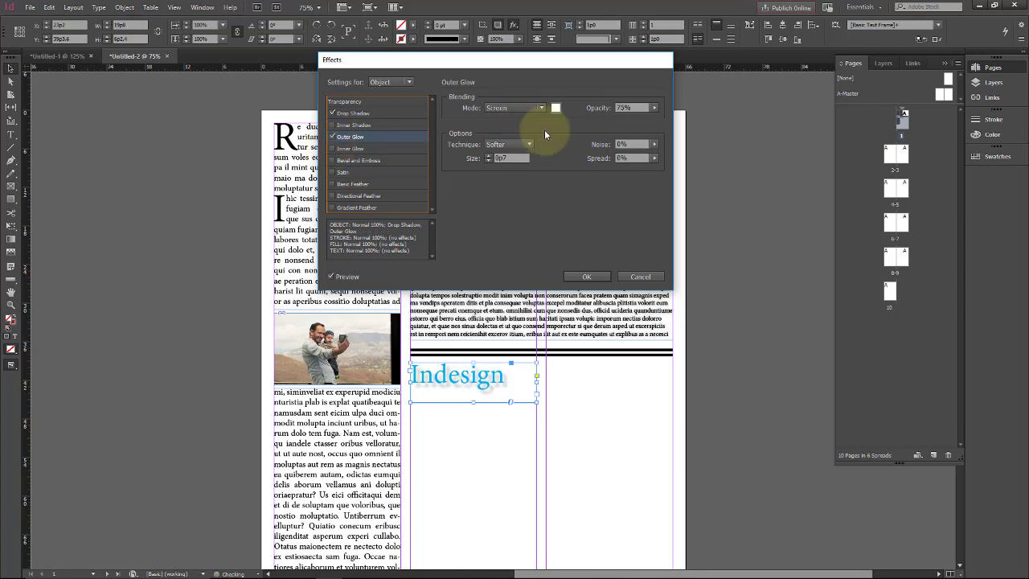
left_click(332, 136)
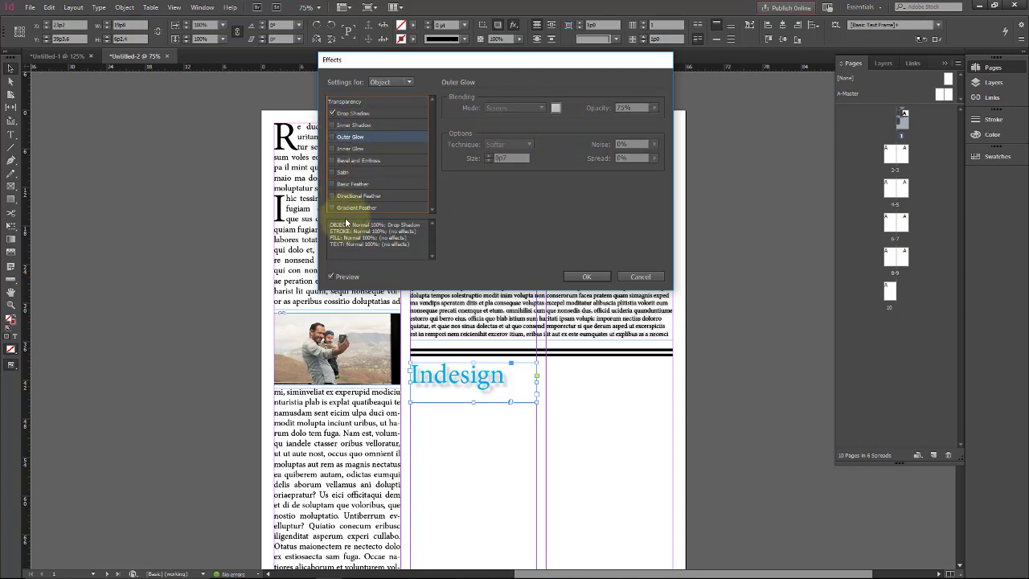
Apply a Smooth Inner Bevel to the "Indesign" heading with size 1p2 and soften 0p5, and accept the effects.
left_click(346, 161)
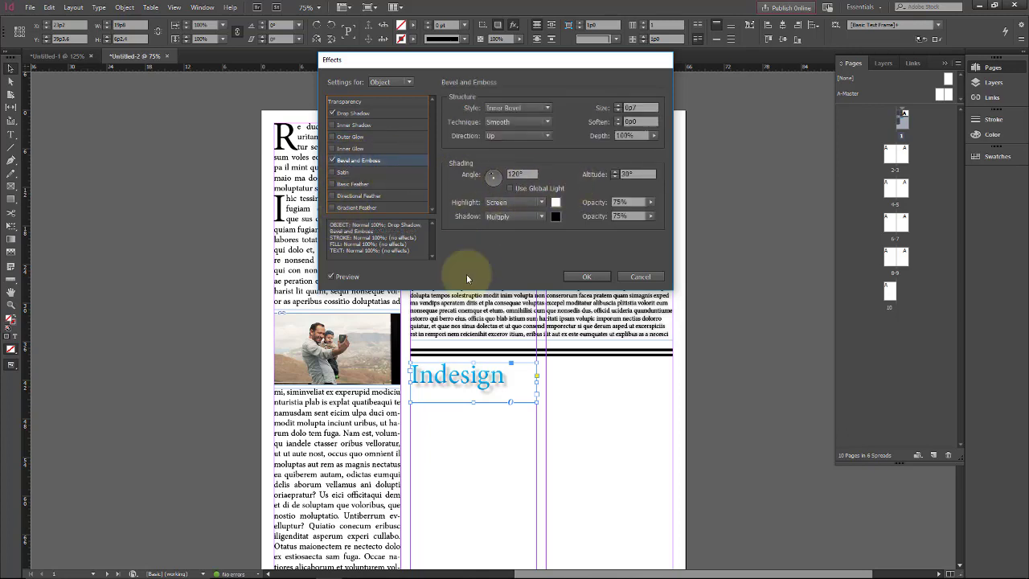
left_click(545, 121)
left_click(547, 120)
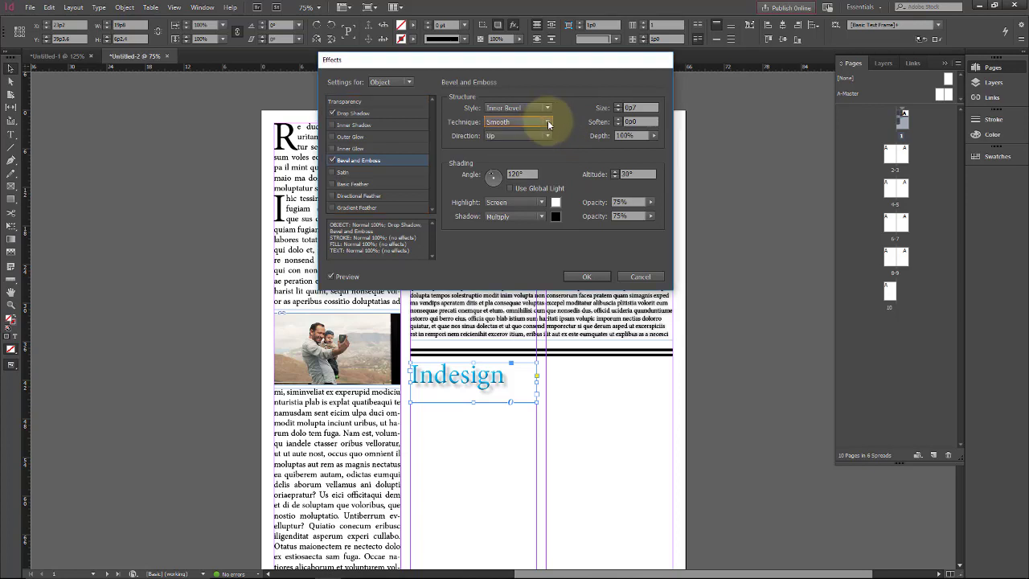
left_click(618, 107)
left_click(618, 119)
left_click(618, 119)
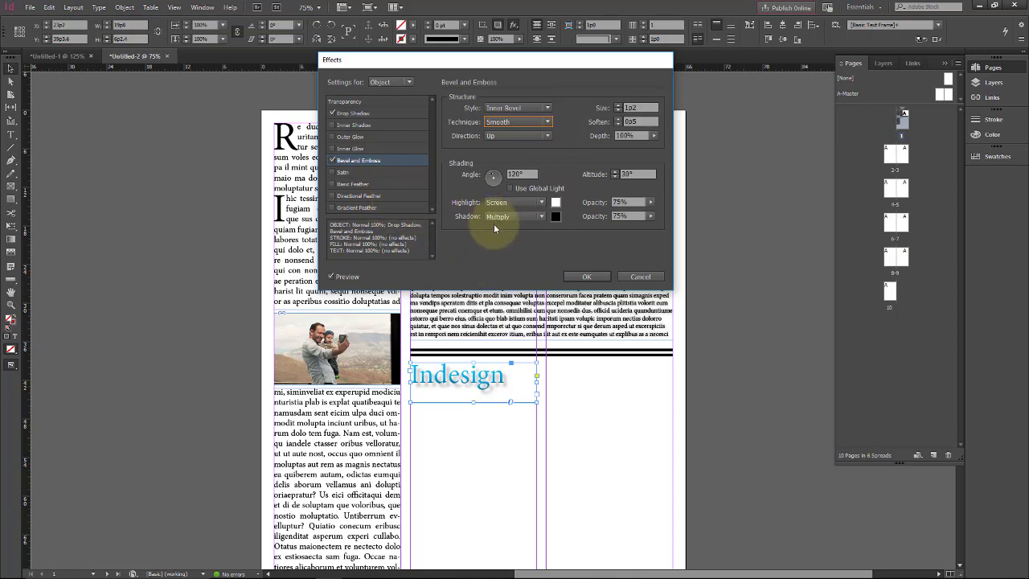
left_click(589, 276)
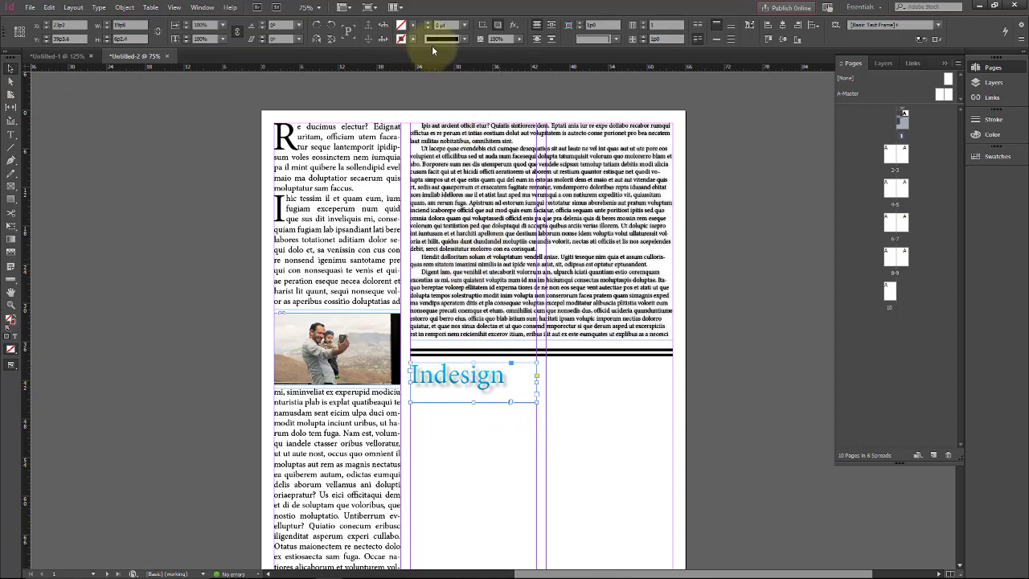
Delete the "Indesign" heading frame below the double line.
left_click(514, 27)
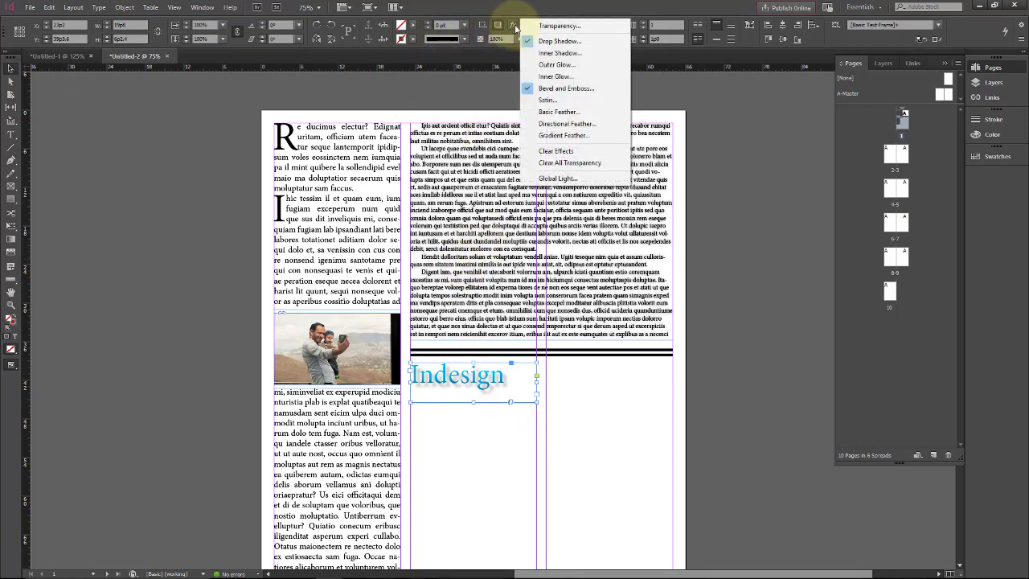
left_click(514, 28)
left_click(515, 26)
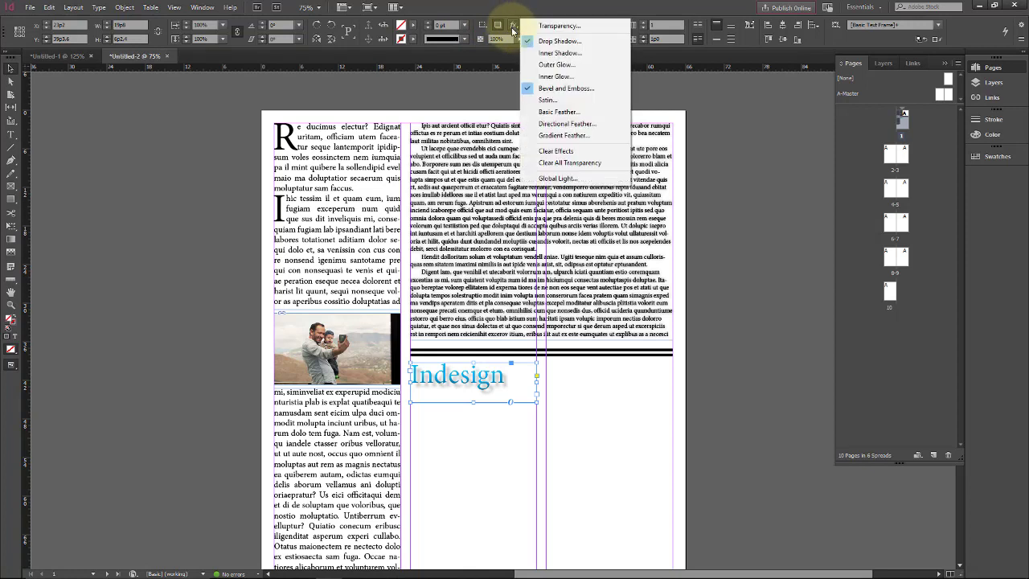
left_click(470, 386)
key("Delete")
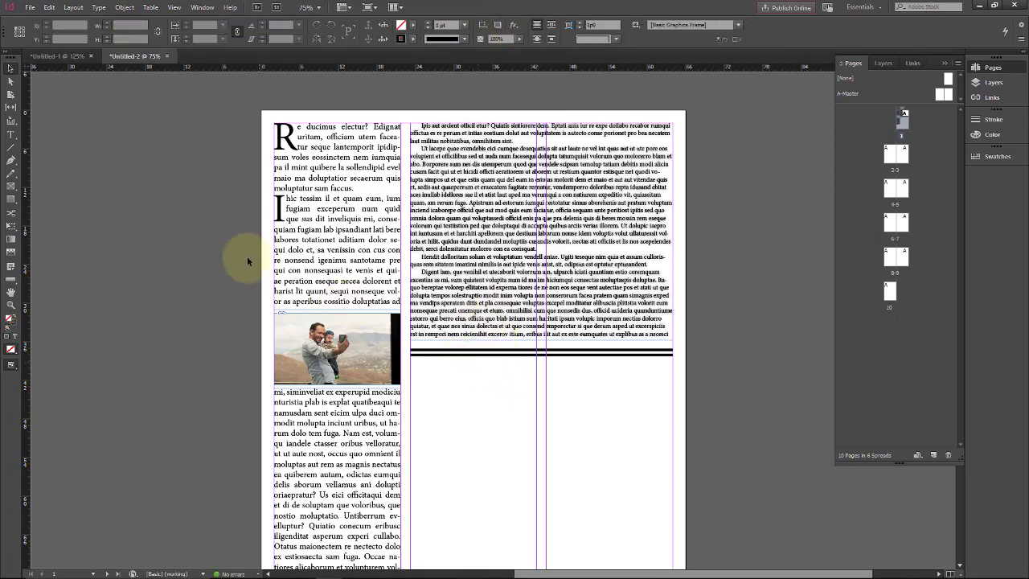
Draw a wavy open path about 30p8 wide and 4p3 high below the double line with the Pen tool.
left_click(11, 135)
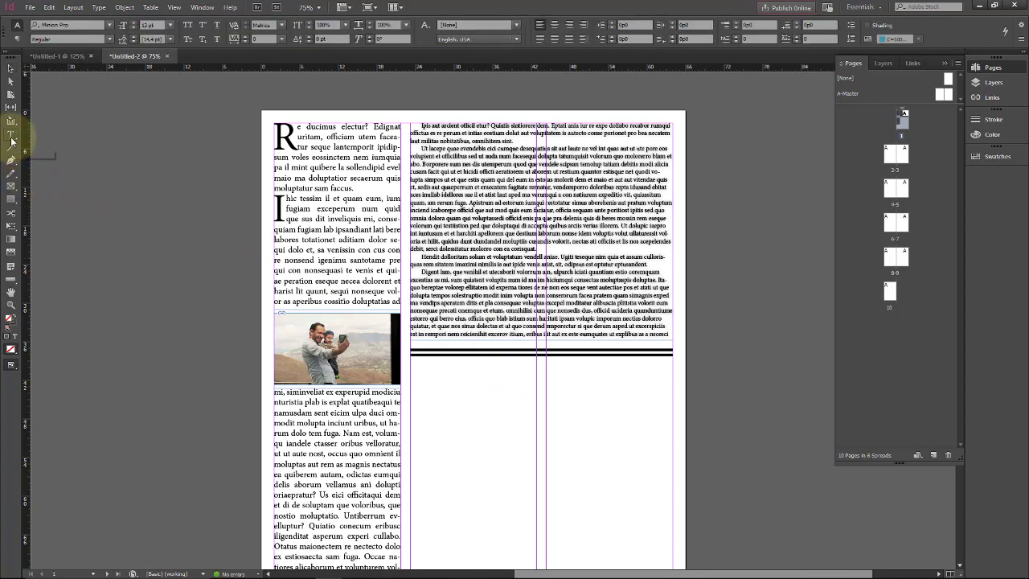
left_click_drag(12, 140, 40, 135)
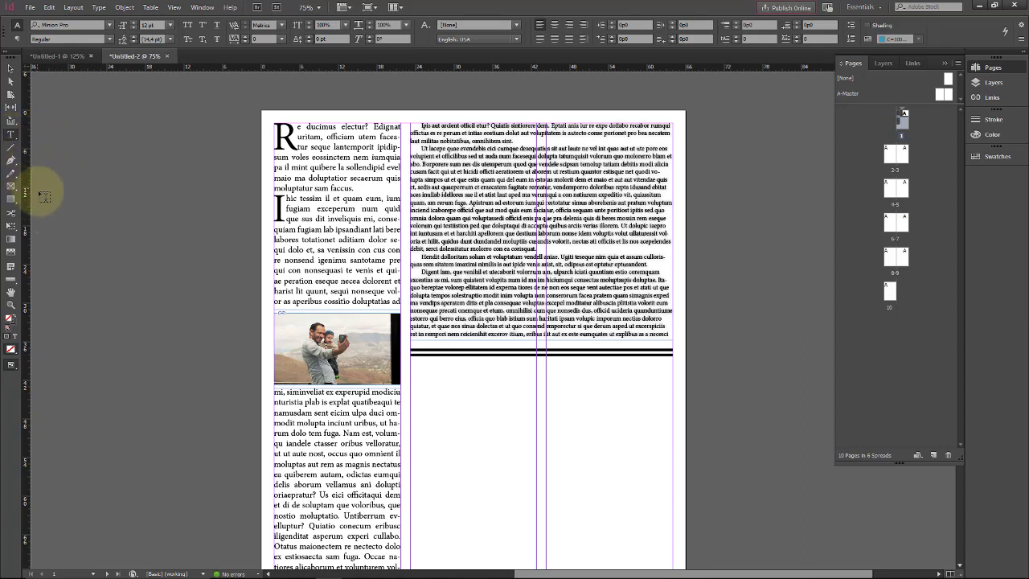
left_click(15, 163)
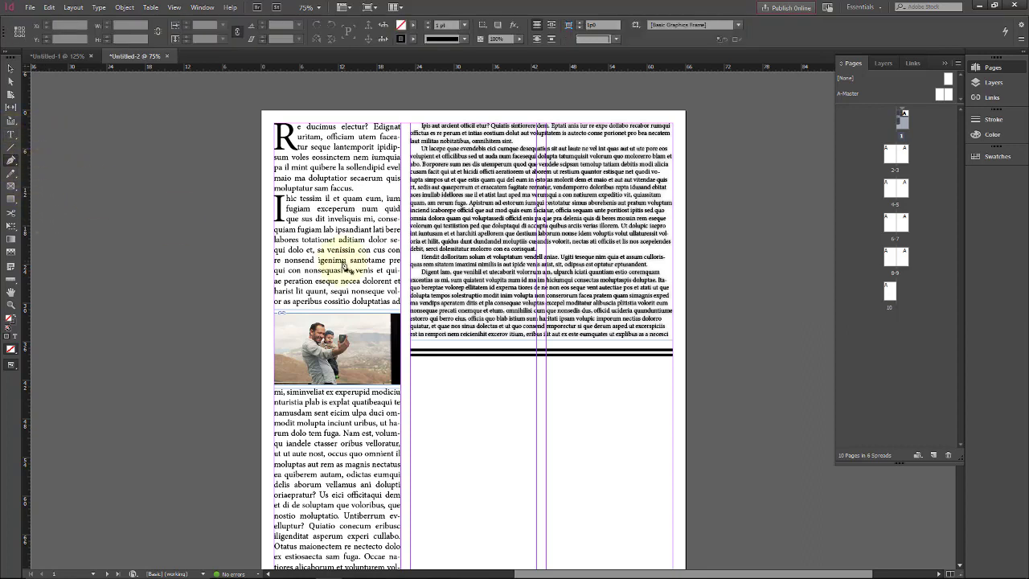
left_click(426, 392)
left_click_drag(549, 418, 653, 410)
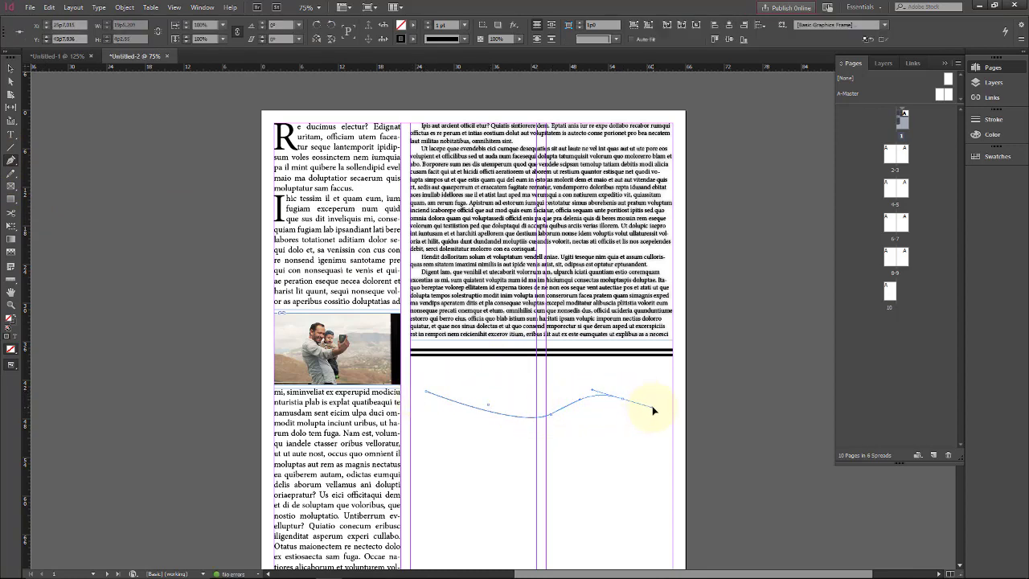
Set the wavy path's stroke weight to 3 pt and deselect it.
left_click(11, 68)
left_click(428, 22)
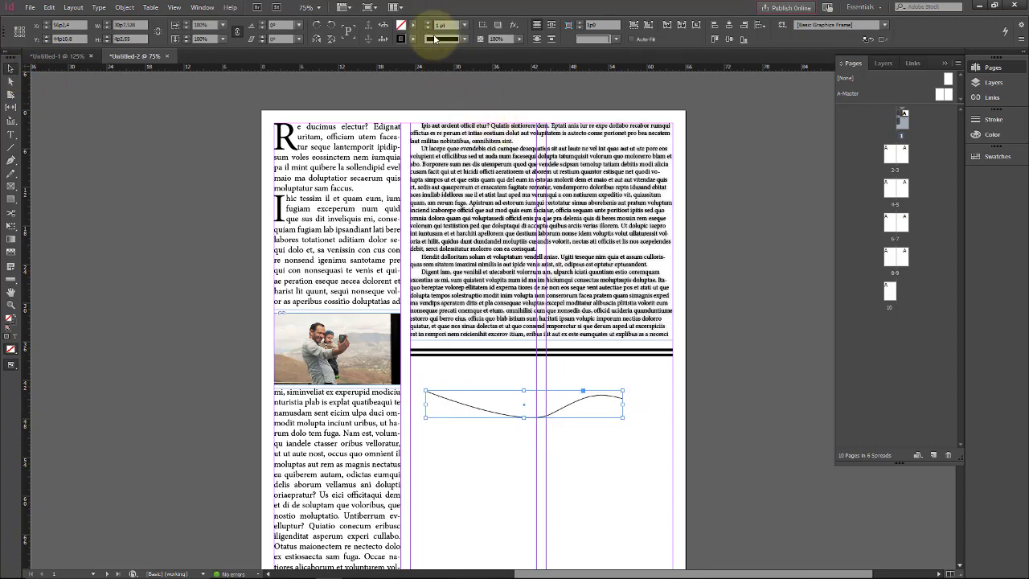
left_click(150, 233)
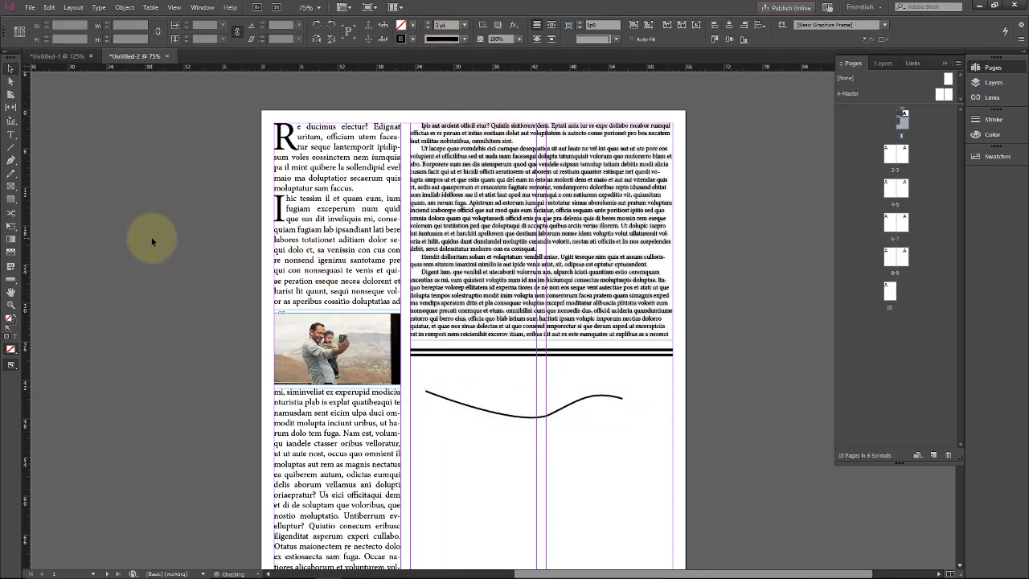
Enter "Adobe InDesign CC 2017" along the wavy path with the Type on a Path tool.
left_click(10, 136)
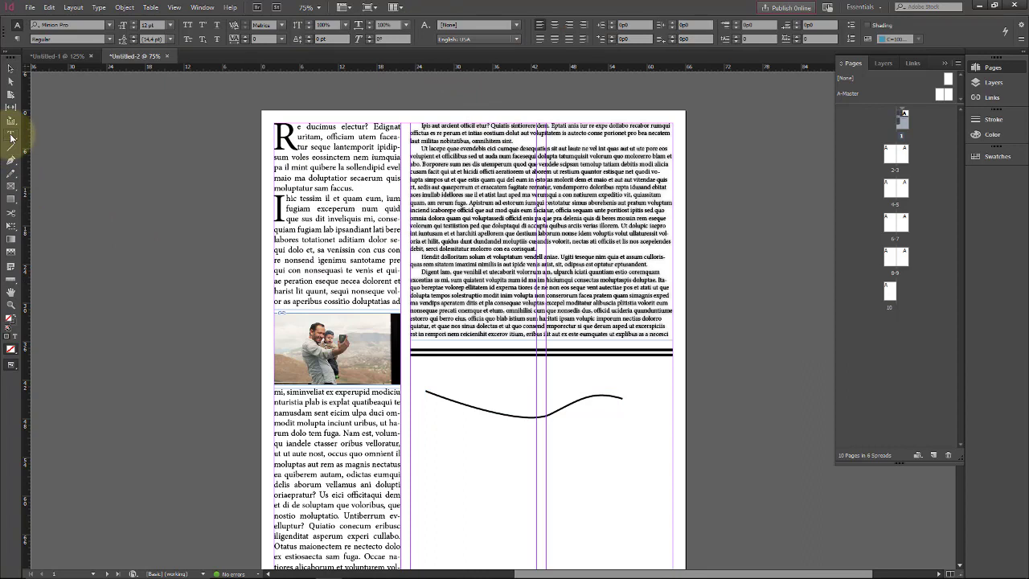
left_click(10, 138)
left_click(48, 150)
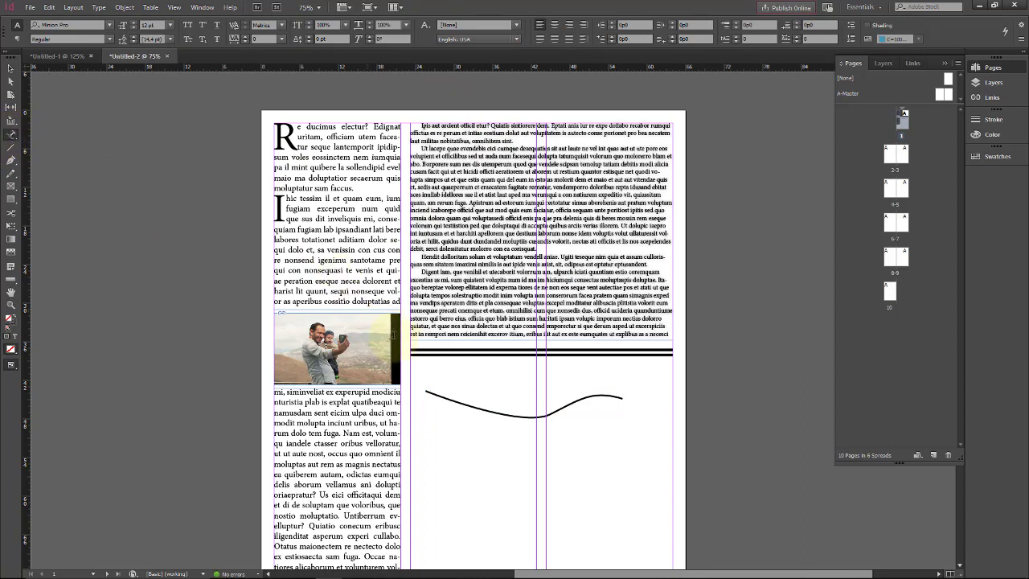
left_click(431, 390)
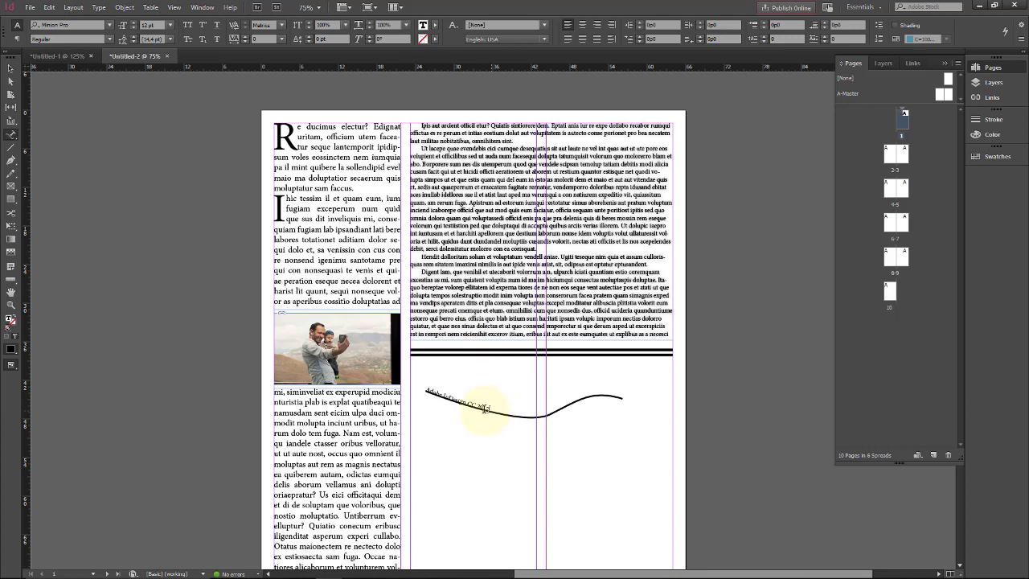
Set the font size of the path text "Adobe InDesign CC 2017" to 37 pt so it fills the curve.
left_click_drag(485, 408, 425, 395)
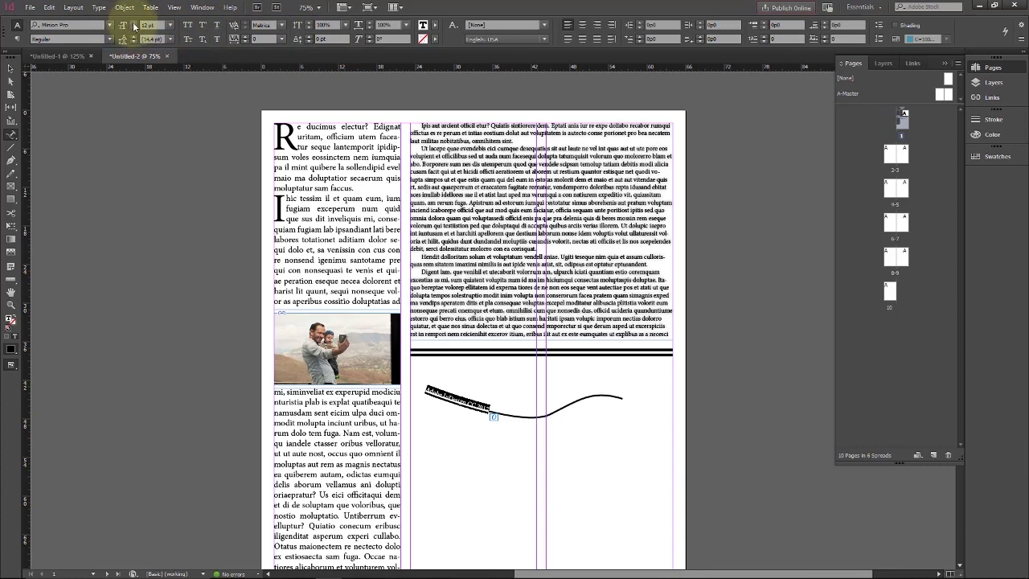
left_click(133, 22)
left_click(133, 22)
left_click(134, 23)
left_click(133, 22)
left_click(133, 23)
left_click(134, 22)
left_click(133, 23)
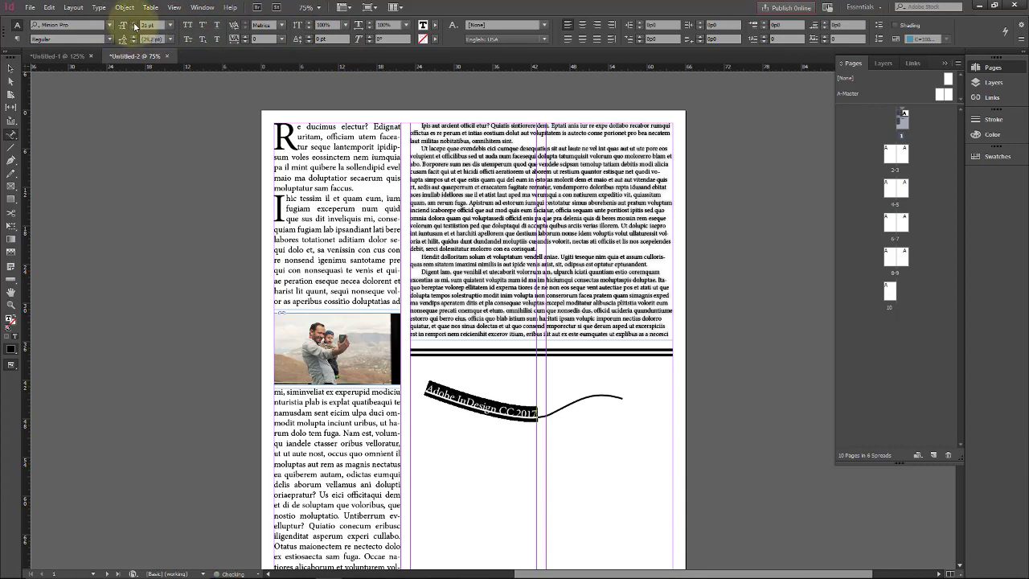
left_click(133, 22)
left_click(133, 23)
left_click(134, 22)
left_click(134, 22)
left_click(134, 22)
left_click(133, 22)
left_click(134, 22)
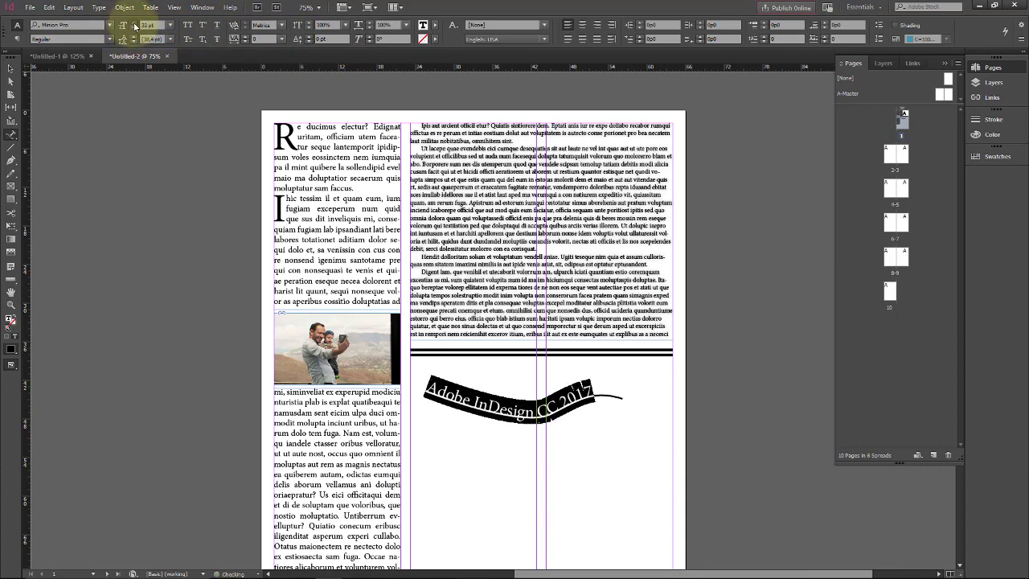
left_click(134, 22)
left_click(133, 22)
left_click(133, 22)
left_click(133, 22)
left_click(134, 23)
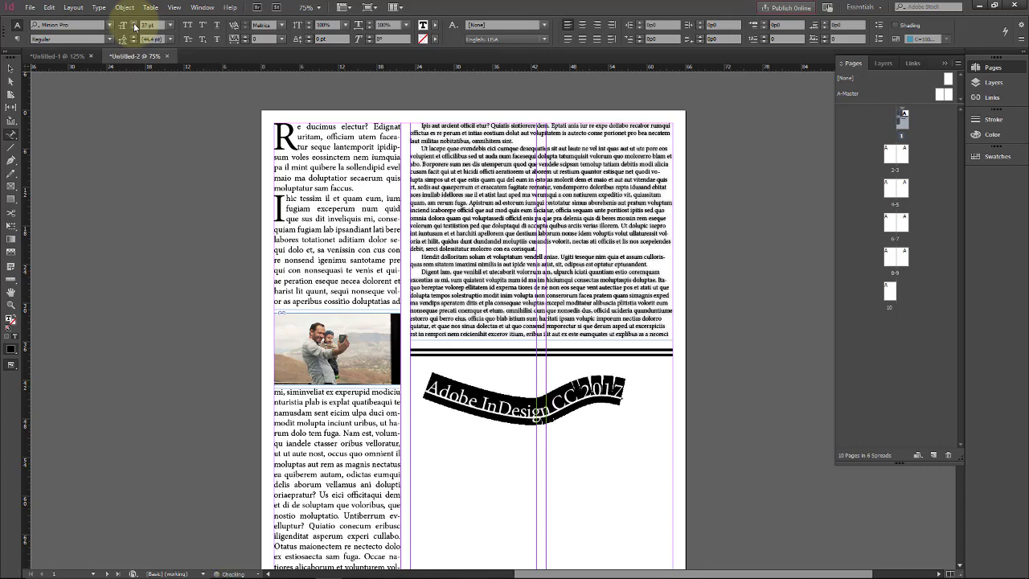
Hide the curve beneath the path text by setting its stroke weight to 0 pt, and deselect it.
left_click(9, 67)
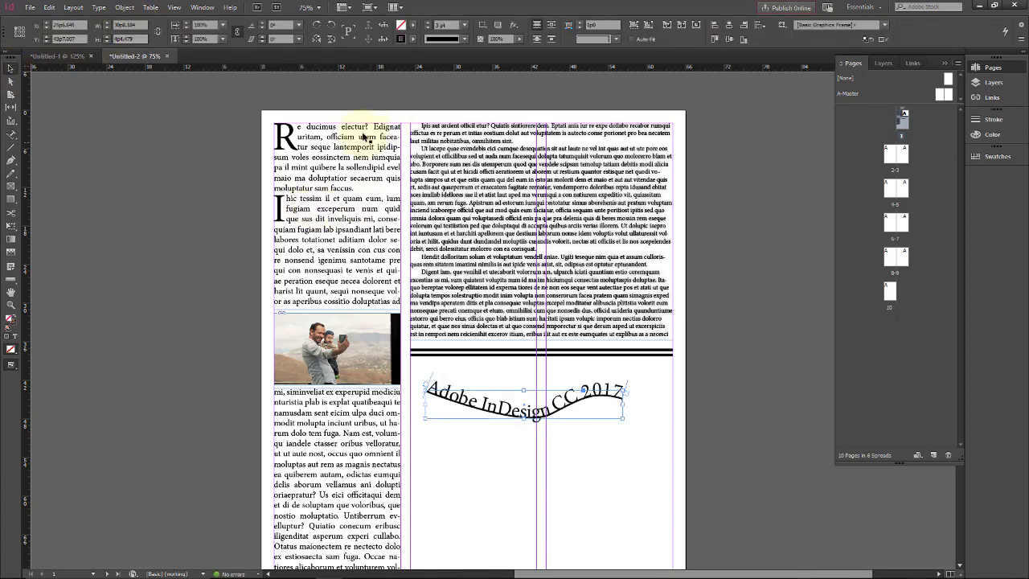
left_click(427, 29)
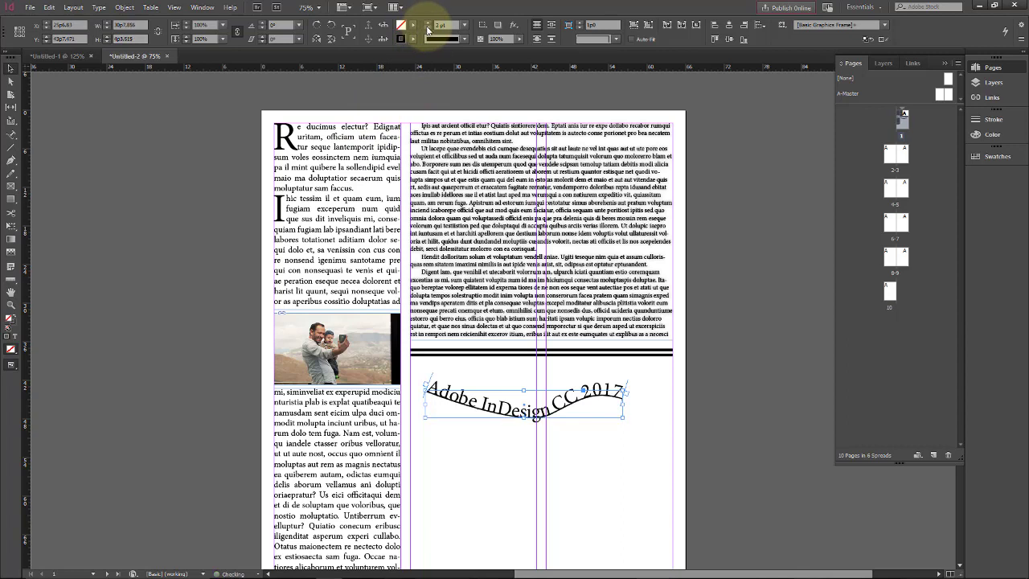
left_click(427, 29)
left_click(427, 29)
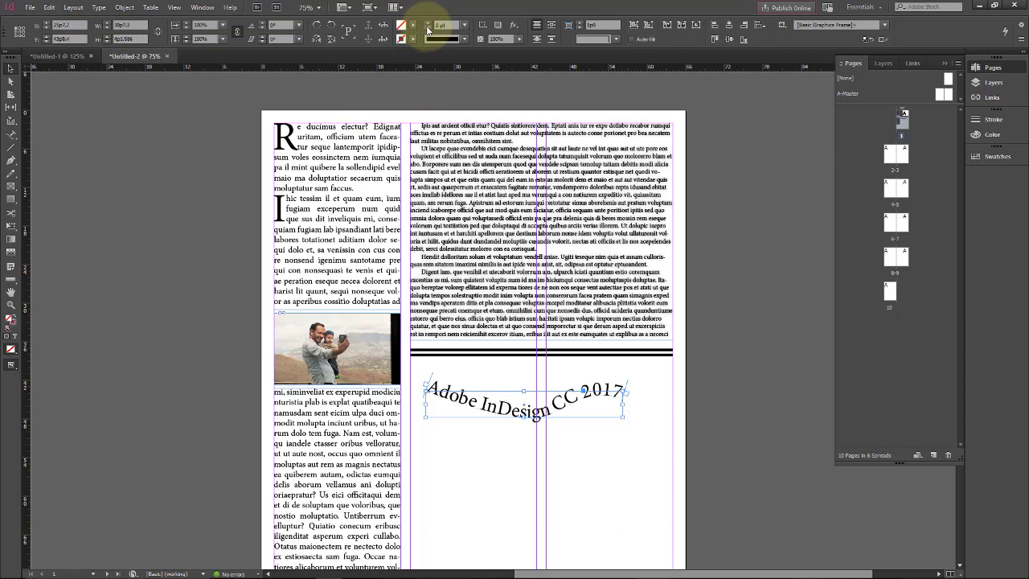
left_click(616, 452)
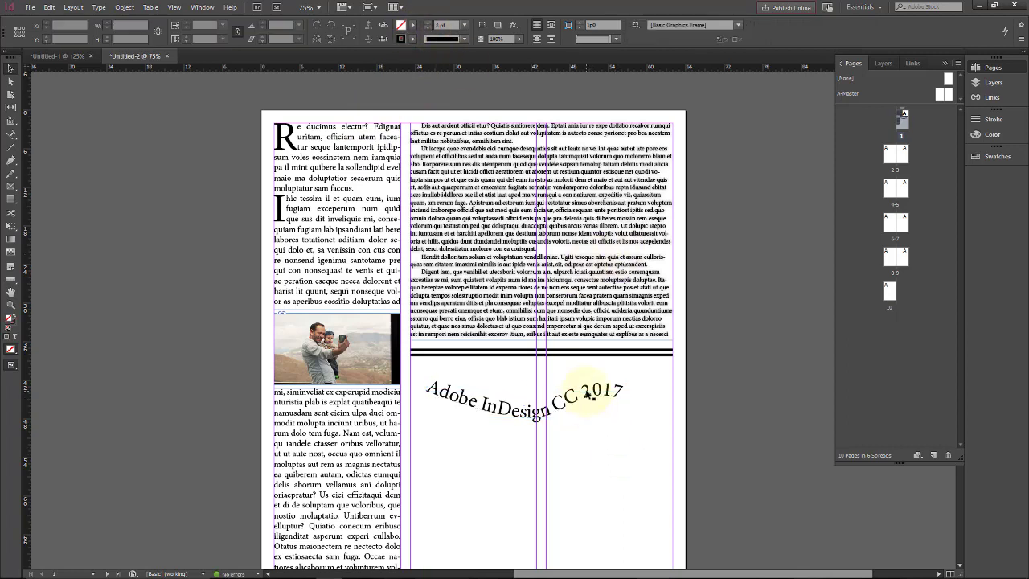
left_click(587, 394)
left_click(604, 466)
left_click(586, 394)
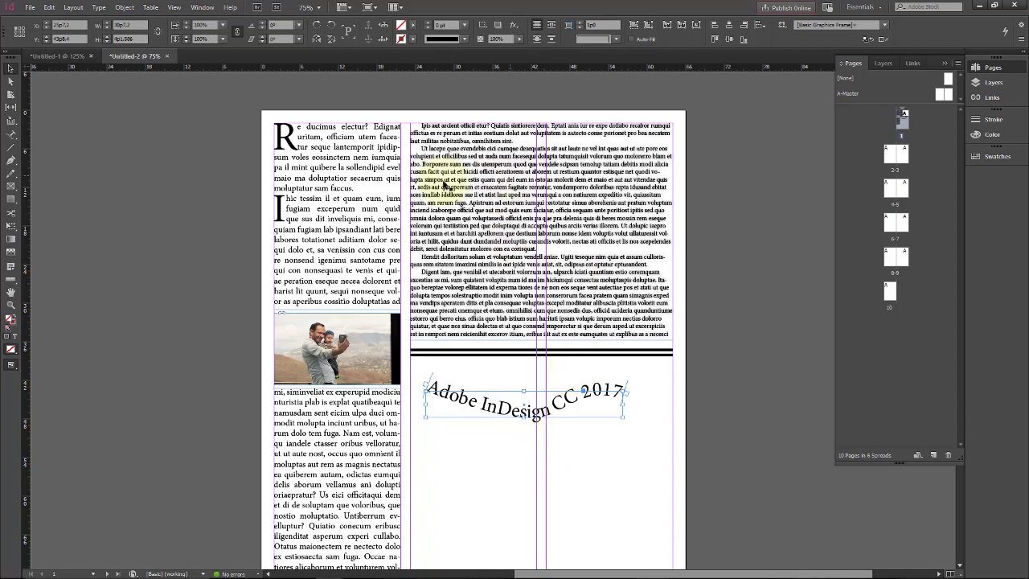
left_click(338, 337)
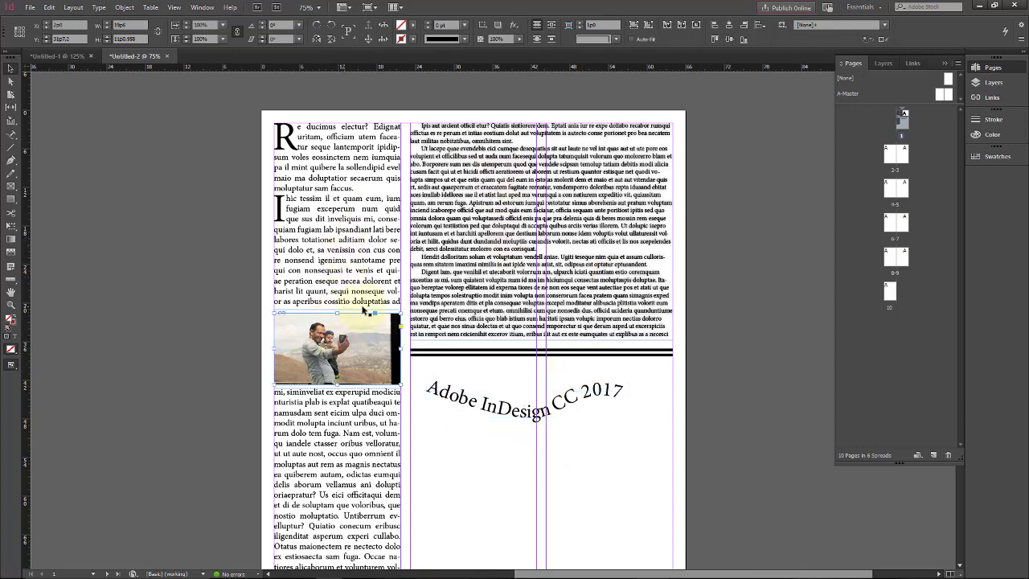